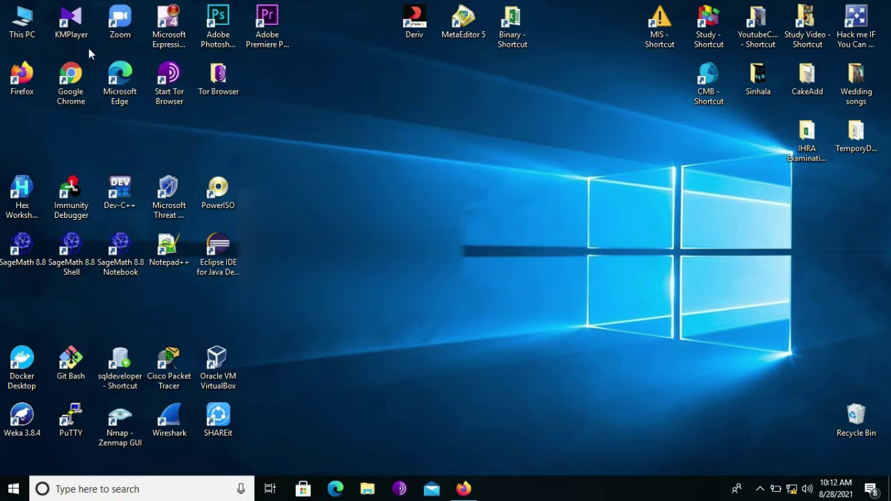
Run Start Moodle from C:\MoodleWindowsInstaller-latest-311 to launch the server, then bring Firefox forward.
{"action": "key", "text": "super+e"}
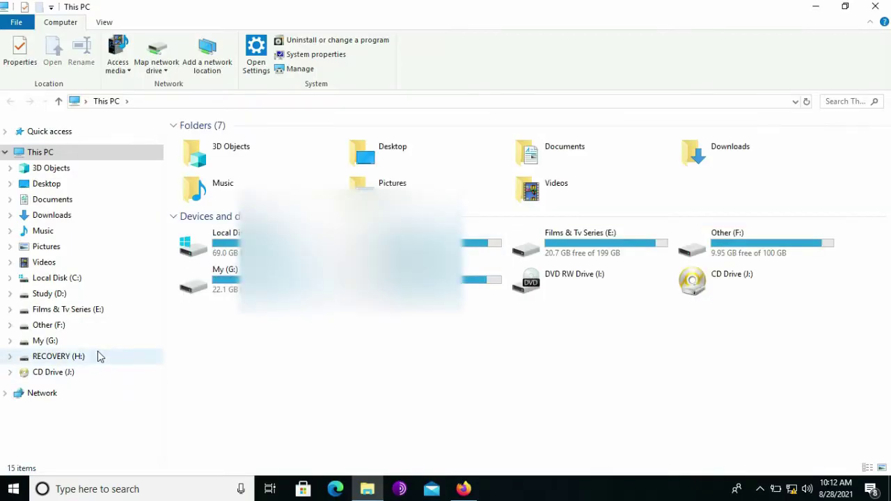
{"action": "left_click", "coordinate": [62, 279]}
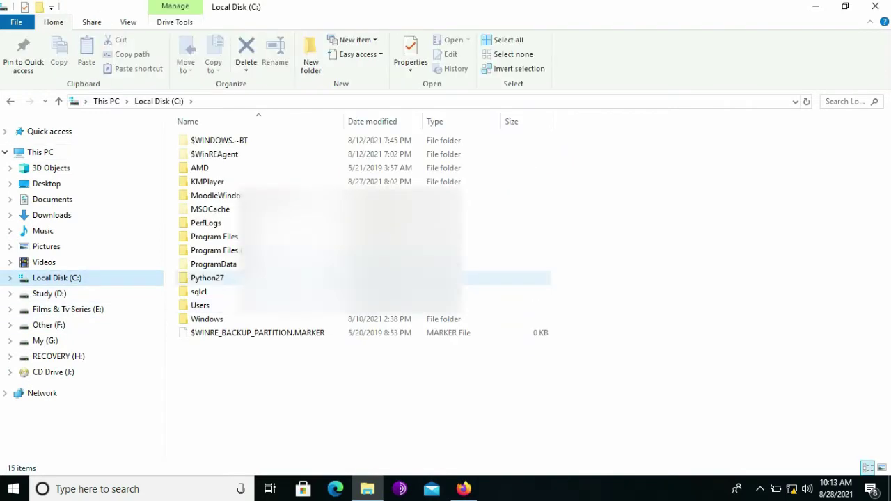
{"action": "double_click", "coordinate": [272, 196]}
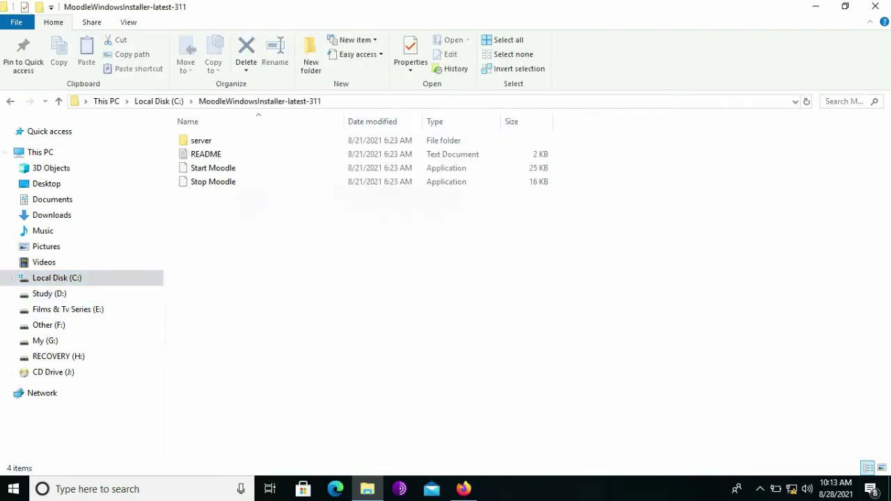
{"action": "left_click", "coordinate": [229, 170]}
{"action": "key", "text": "Return"}
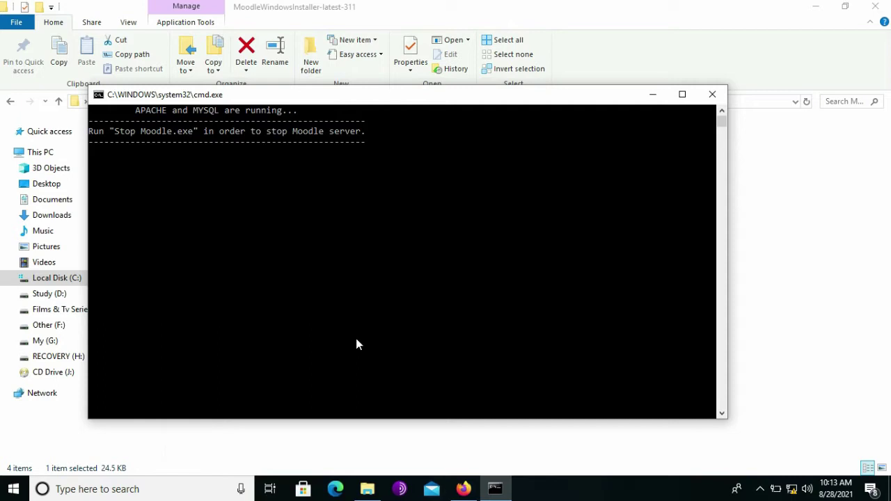
{"action": "left_click", "coordinate": [458, 487]}
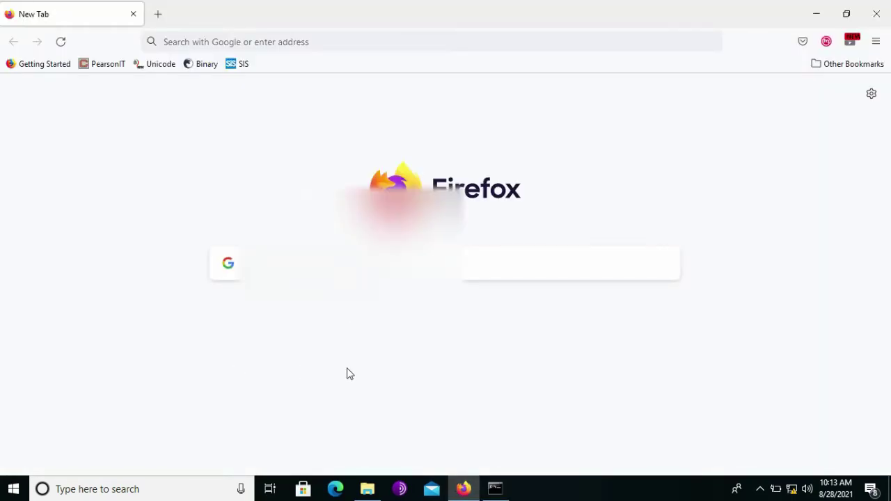
{"action": "left_click", "coordinate": [322, 43]}
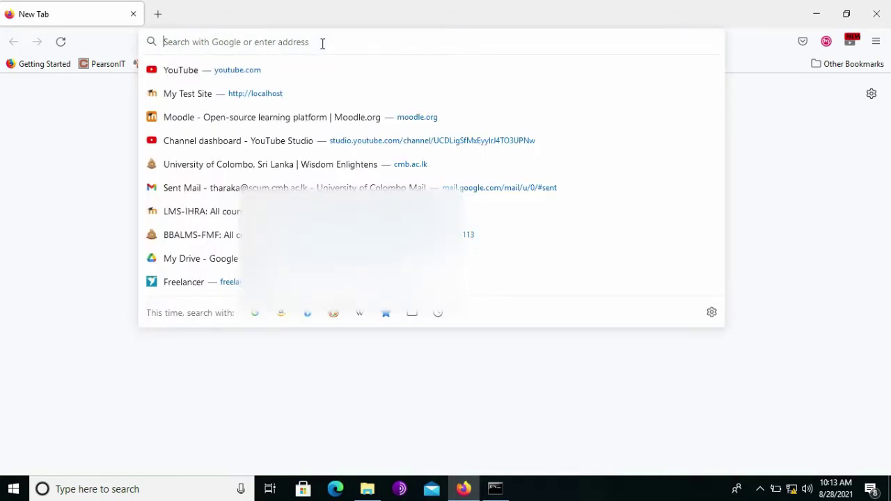
{"action": "type", "text": "locals"}
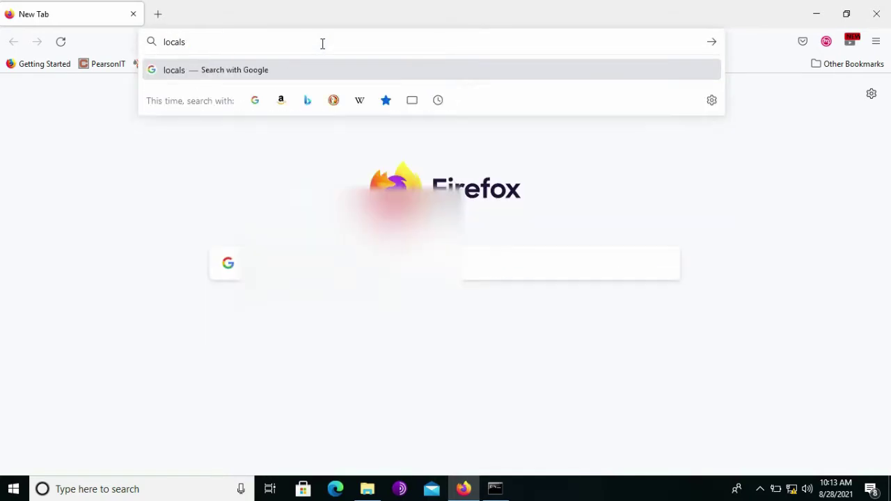
{"action": "key", "text": "BackSpace"}
{"action": "type", "text": "host"}
{"action": "key", "text": "Return"}
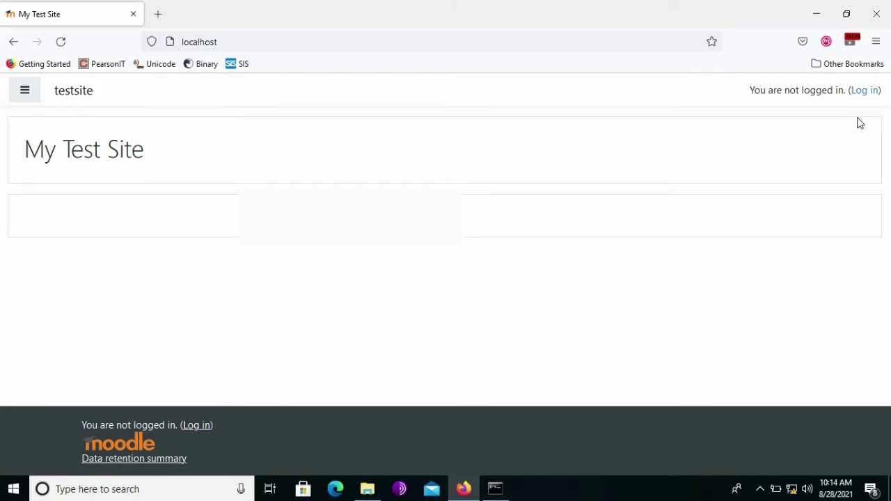
Log in as the admin user with the account password, declining Firefox's offer to save it.
{"action": "left_click", "coordinate": [864, 92]}
{"action": "left_click", "coordinate": [357, 183]}
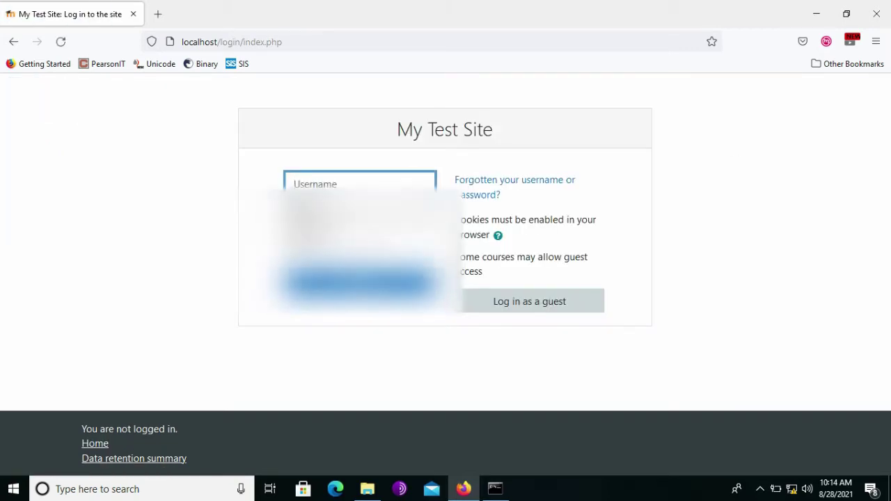
{"action": "type", "text": "admin"}
{"action": "left_click", "coordinate": [340, 220]}
{"action": "type", "text": "****"}
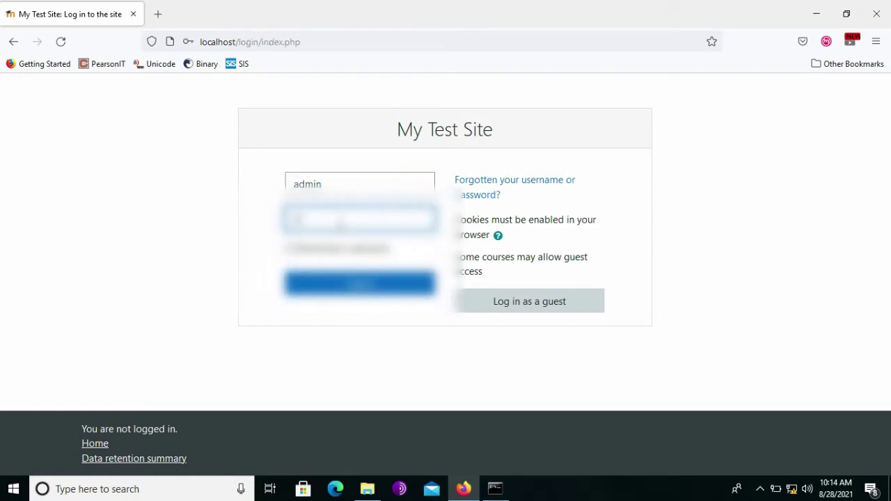
{"action": "type", "text": "****"}
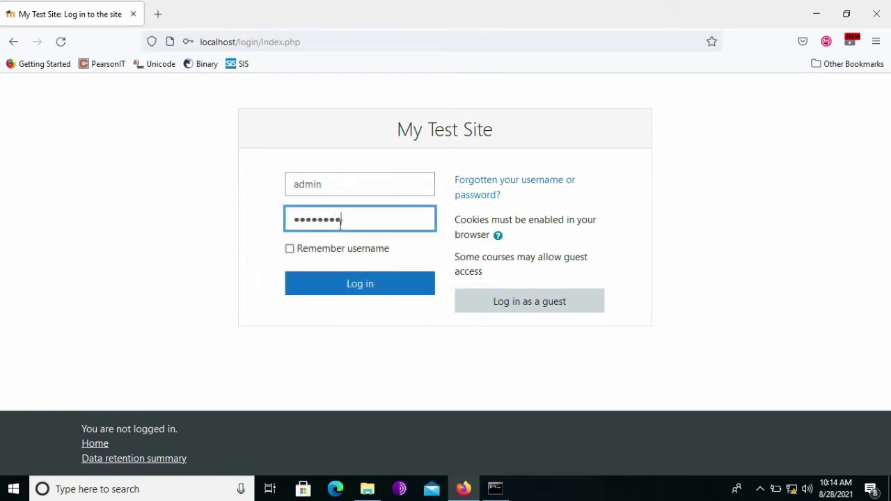
{"action": "left_click", "coordinate": [358, 285]}
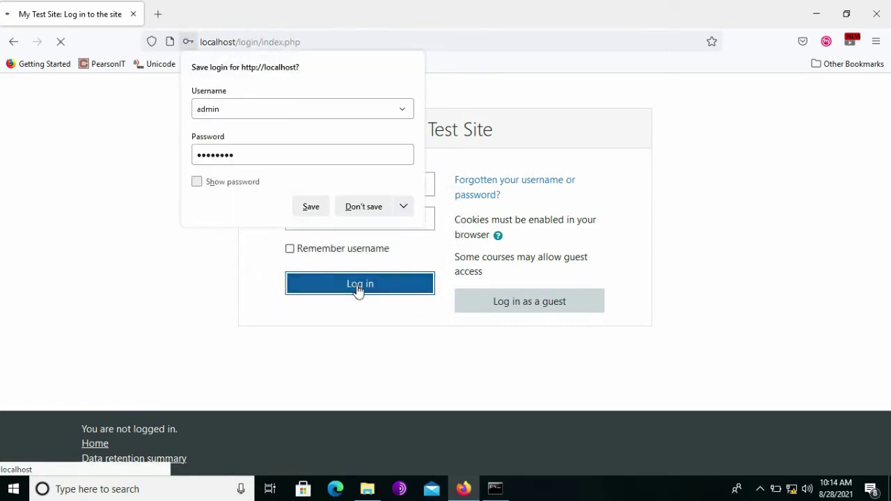
{"action": "left_click", "coordinate": [365, 213]}
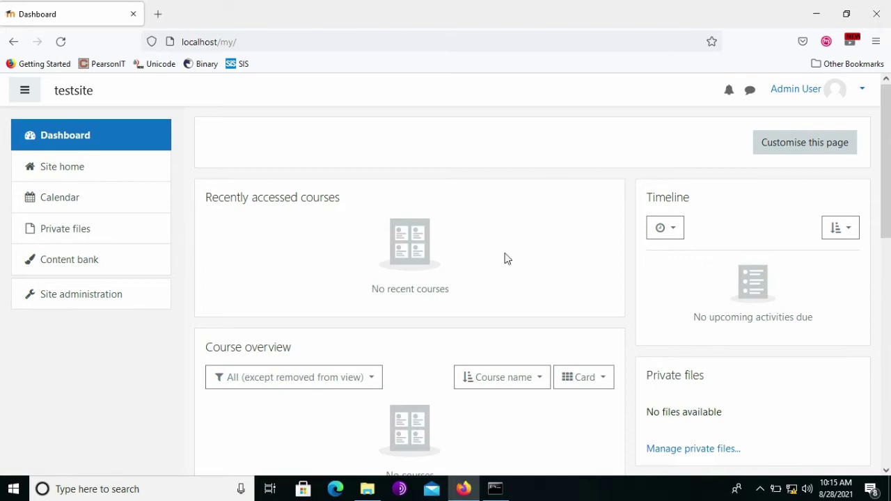
Browse Site home, the Calendar and Private files, then move on to Site administration.
{"action": "left_click", "coordinate": [67, 173]}
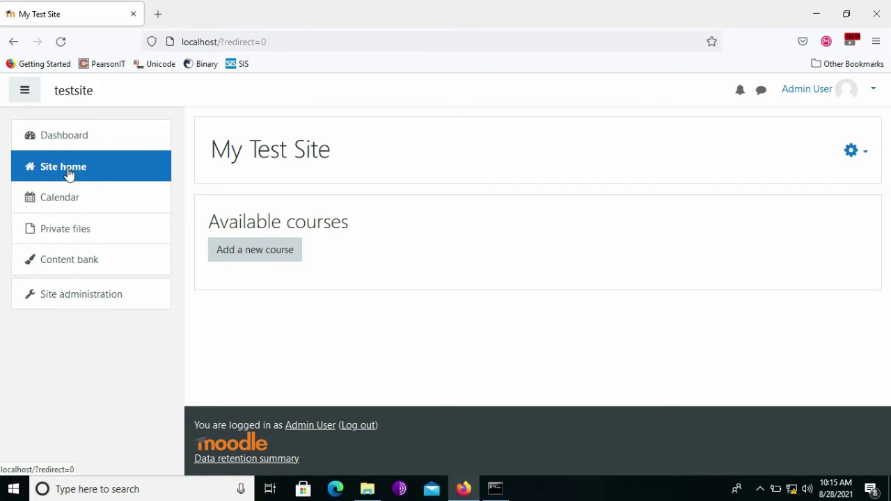
{"action": "left_click", "coordinate": [61, 201]}
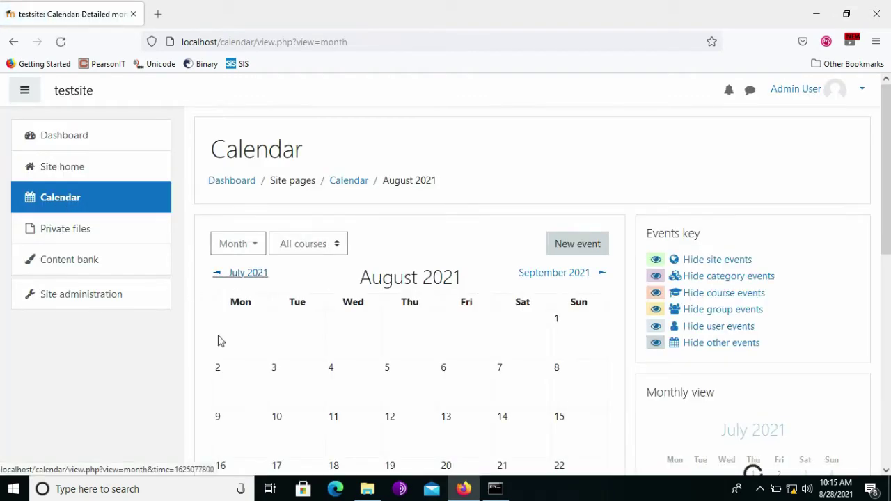
{"action": "scroll", "coordinate": [196, 359], "scroll_direction": "down", "scroll_amount": 3}
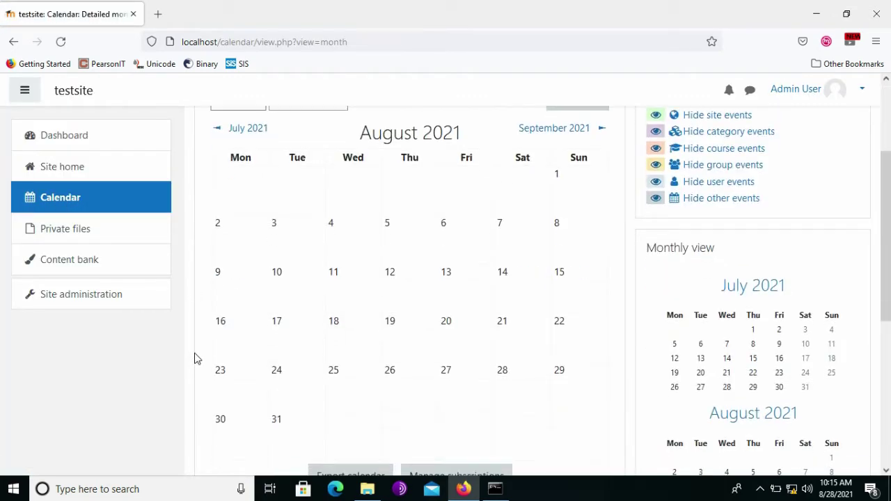
{"action": "scroll", "coordinate": [196, 359], "scroll_direction": "up", "scroll_amount": 2}
{"action": "scroll", "coordinate": [195, 360], "scroll_direction": "up", "scroll_amount": 1}
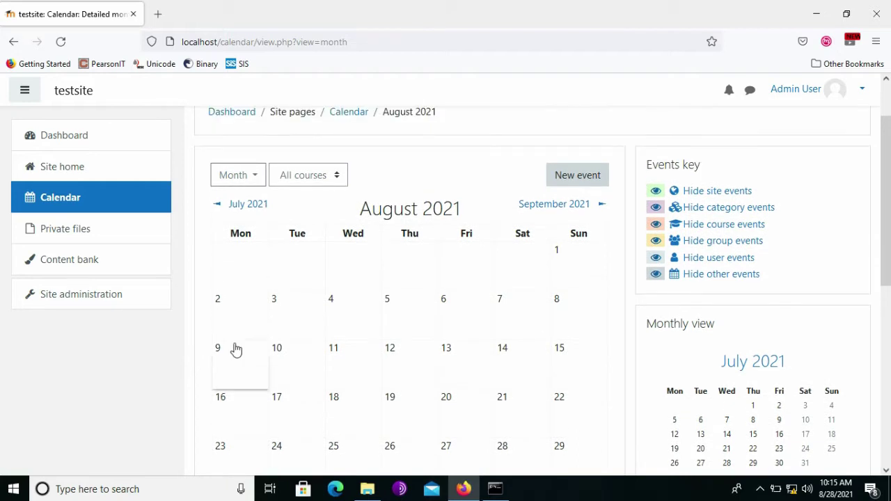
{"action": "left_click", "coordinate": [63, 230]}
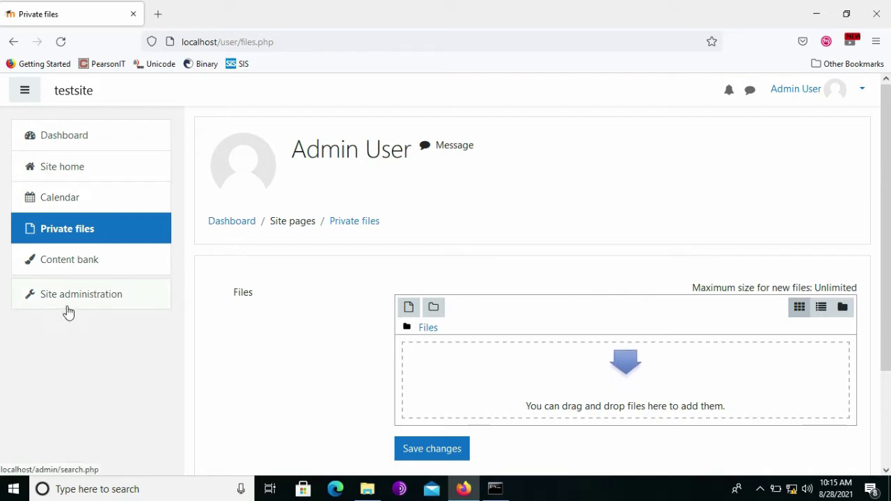
{"action": "left_click", "coordinate": [98, 306]}
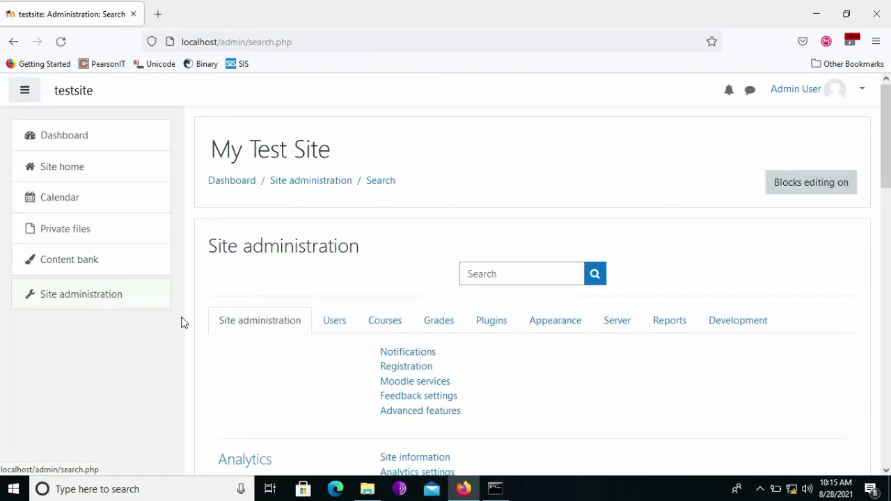
Browse the Users, Courses, Grades, Plugins and Appearance administration tabs.
{"action": "scroll", "coordinate": [202, 363], "scroll_direction": "down", "scroll_amount": 2}
{"action": "scroll", "coordinate": [203, 363], "scroll_direction": "down", "scroll_amount": 1}
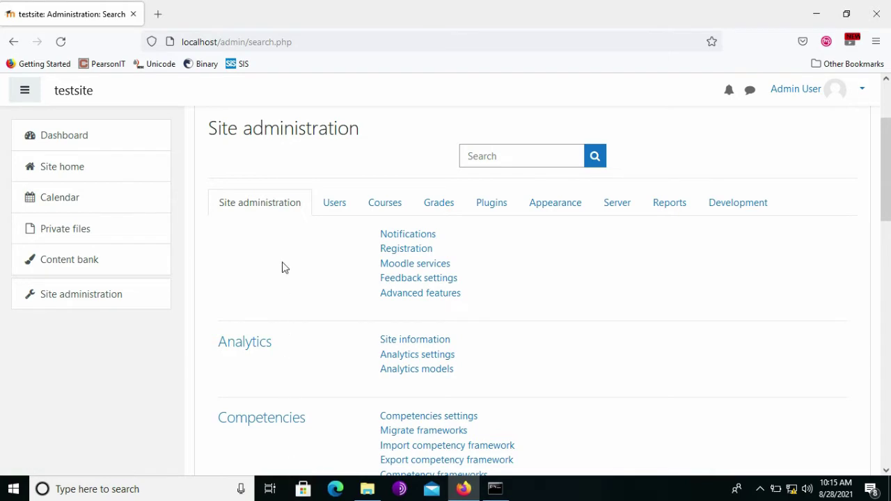
{"action": "left_click", "coordinate": [344, 204]}
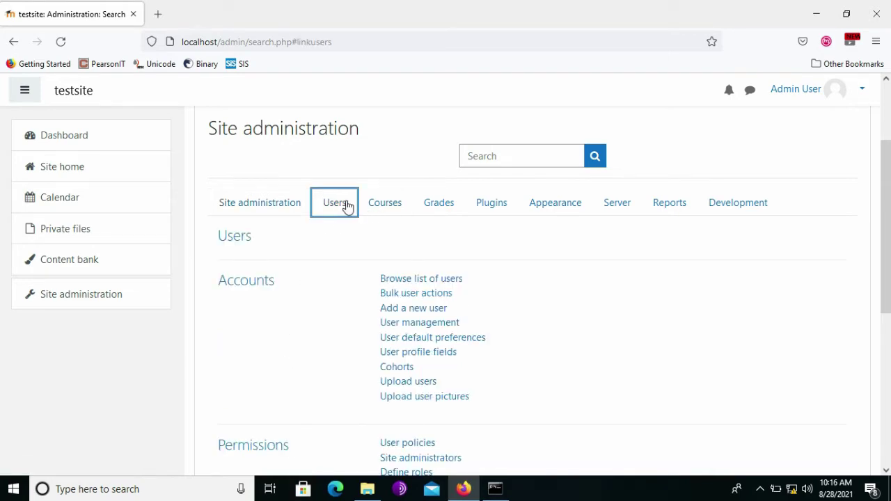
{"action": "left_click", "coordinate": [380, 205]}
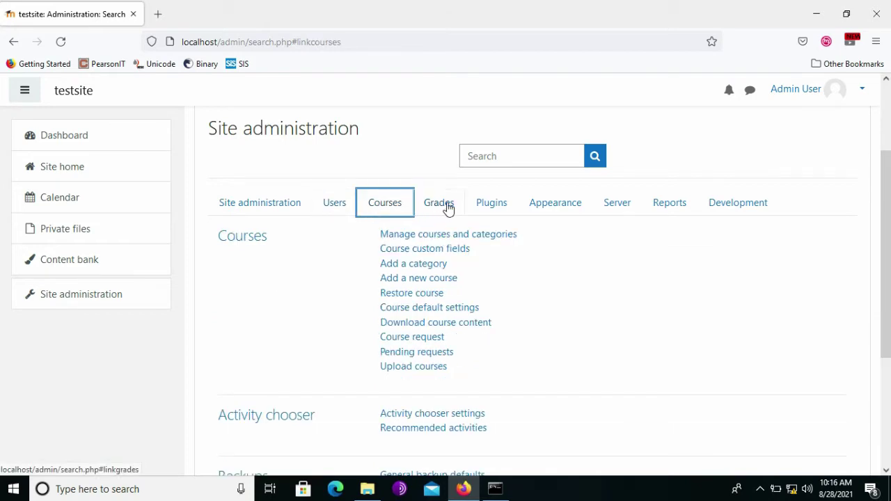
{"action": "left_click", "coordinate": [448, 207]}
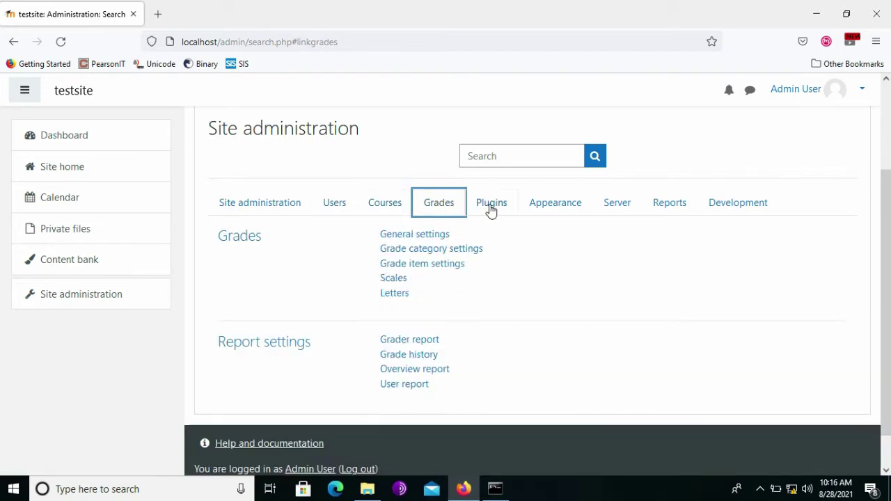
{"action": "left_click", "coordinate": [491, 209]}
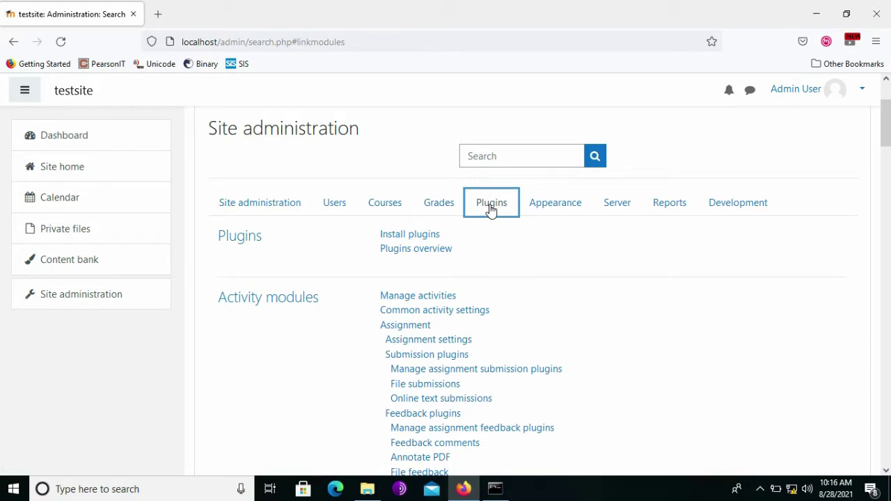
{"action": "left_click", "coordinate": [553, 209]}
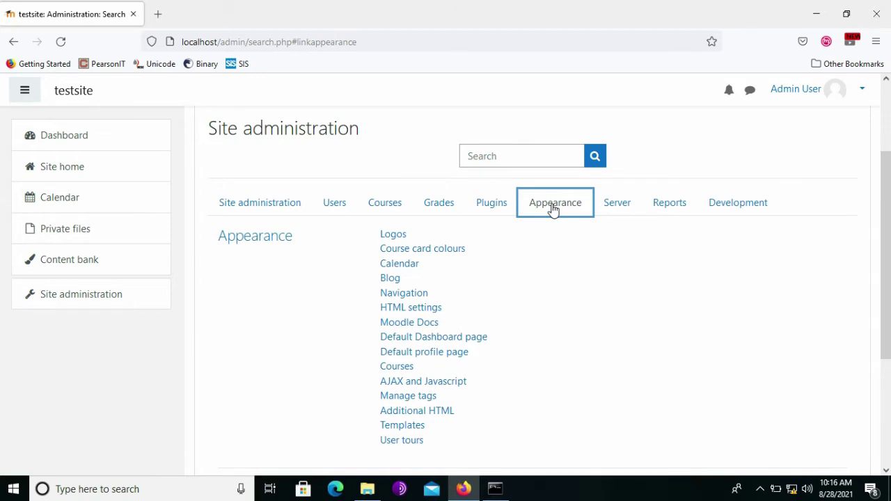
Step through the Server and Reports tabs, ending on Development scrolled to the top.
{"action": "left_click", "coordinate": [617, 206]}
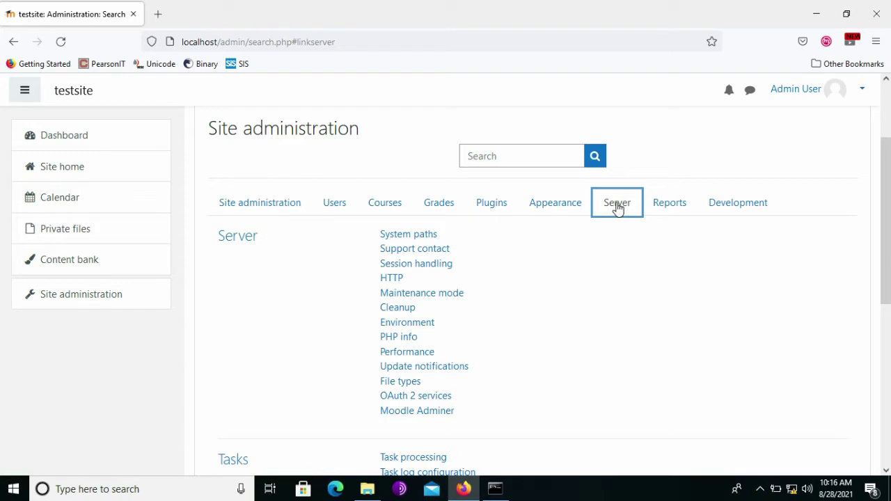
{"action": "left_click", "coordinate": [667, 206]}
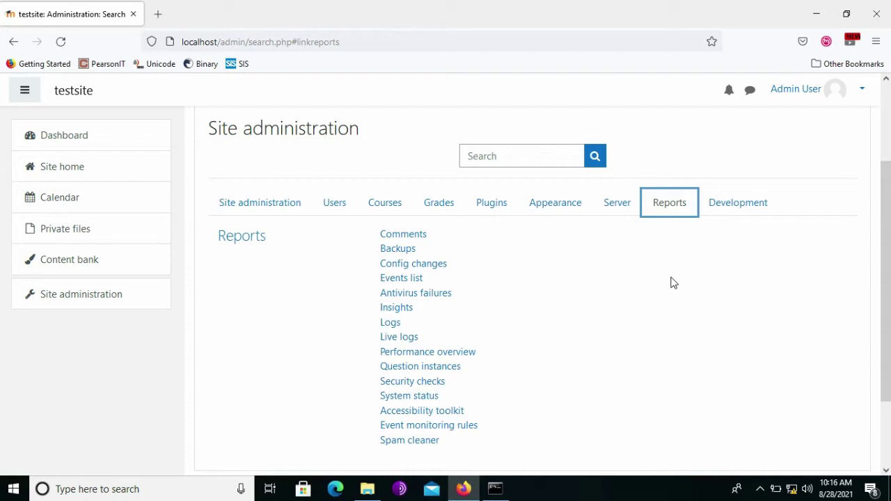
{"action": "left_click", "coordinate": [734, 207]}
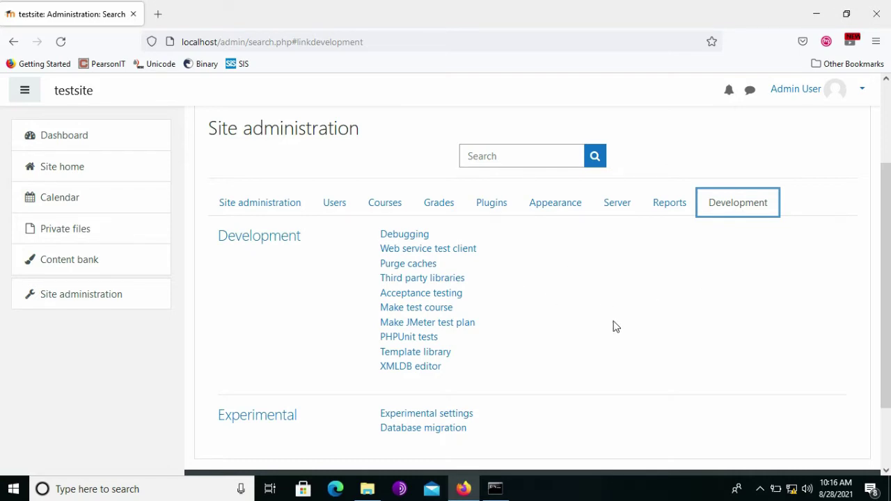
{"action": "scroll", "coordinate": [617, 327], "scroll_direction": "up", "scroll_amount": 2}
{"action": "scroll", "coordinate": [274, 230], "scroll_direction": "up", "scroll_amount": 1}
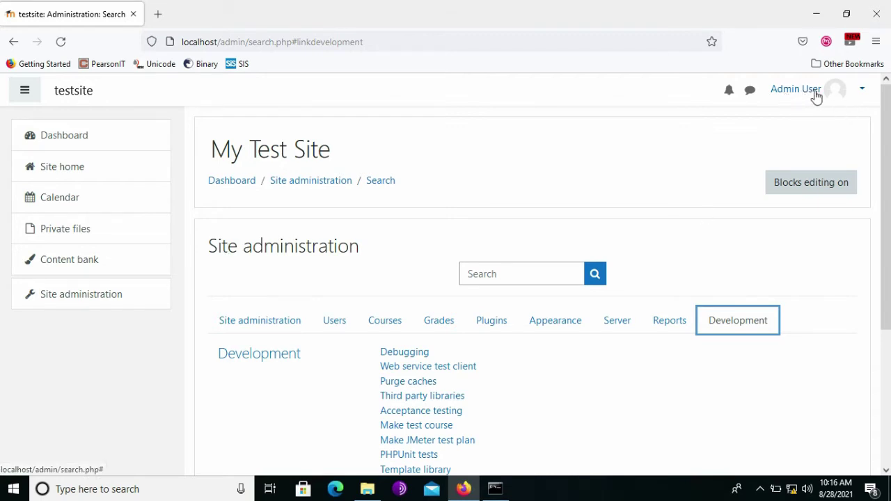
Glance at the Admin User menu, dismiss it, and return to the Dashboard.
{"action": "left_click", "coordinate": [863, 89]}
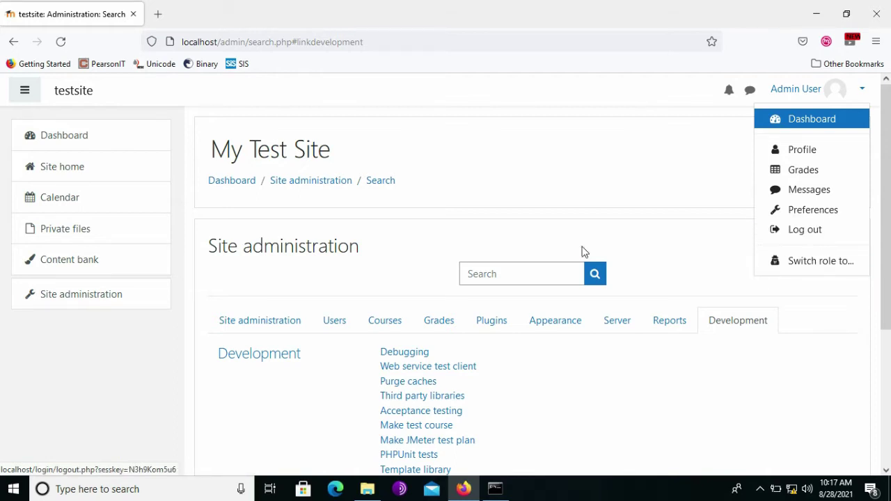
{"action": "key", "text": "Escape"}
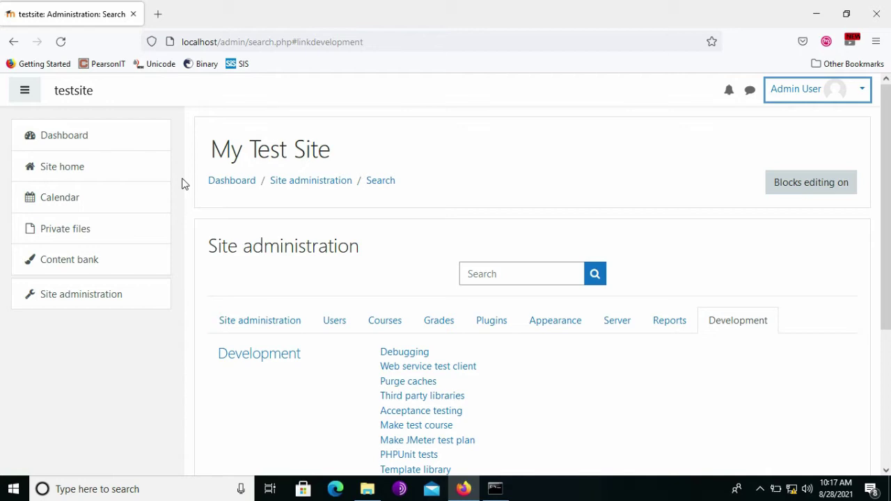
{"action": "left_click", "coordinate": [86, 139]}
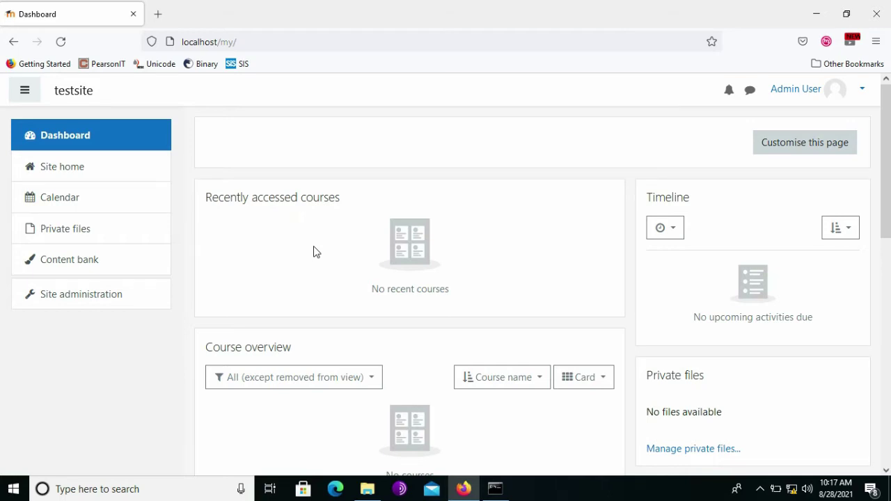
{"action": "scroll", "coordinate": [314, 251], "scroll_direction": "down", "scroll_amount": 4}
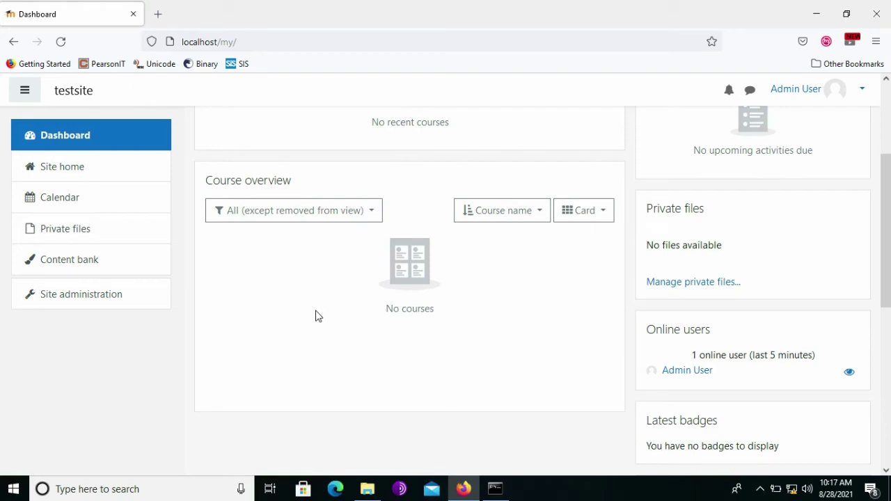
{"action": "scroll", "coordinate": [315, 316], "scroll_direction": "down", "scroll_amount": 9}
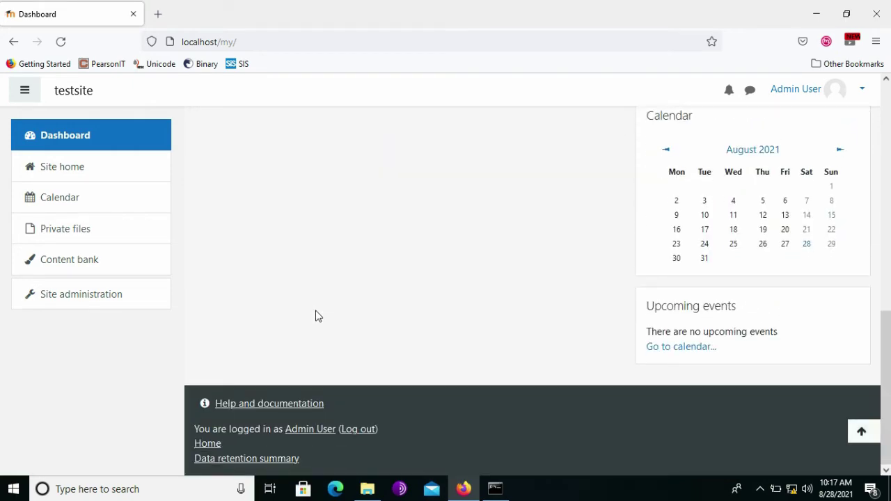
{"action": "scroll", "coordinate": [315, 316], "scroll_direction": "up", "scroll_amount": 13}
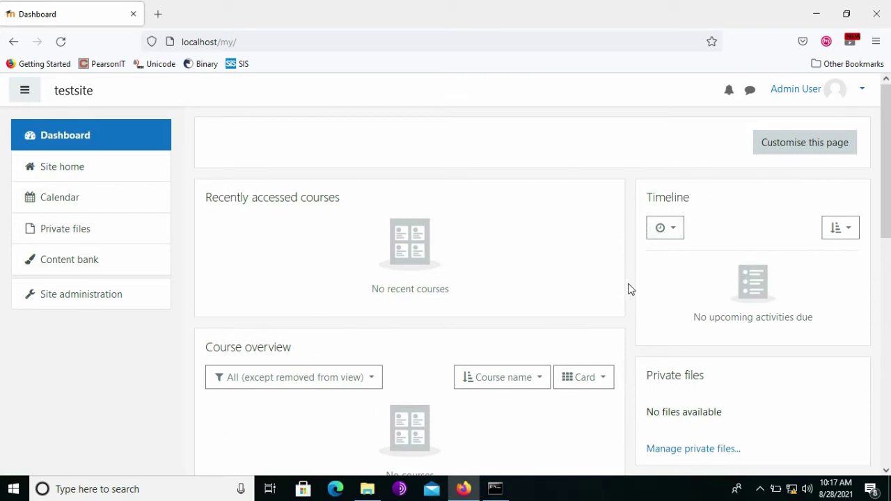
{"action": "scroll", "coordinate": [632, 291], "scroll_direction": "down", "scroll_amount": 4}
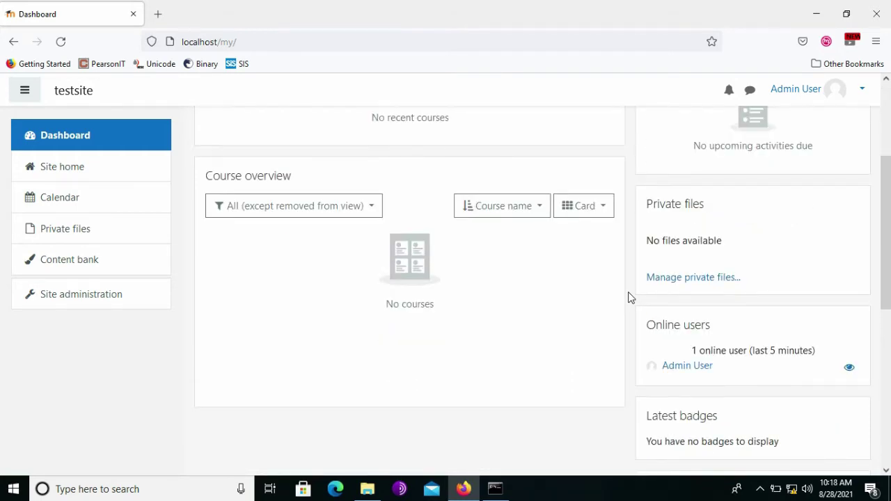
{"action": "scroll", "coordinate": [630, 297], "scroll_direction": "down", "scroll_amount": 4}
{"action": "scroll", "coordinate": [631, 297], "scroll_direction": "up", "scroll_amount": 8}
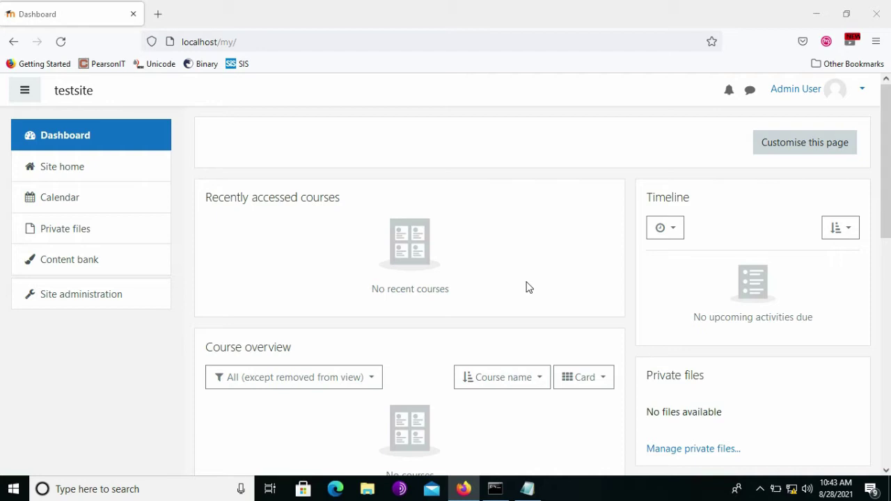
{"action": "left_click", "coordinate": [528, 490]}
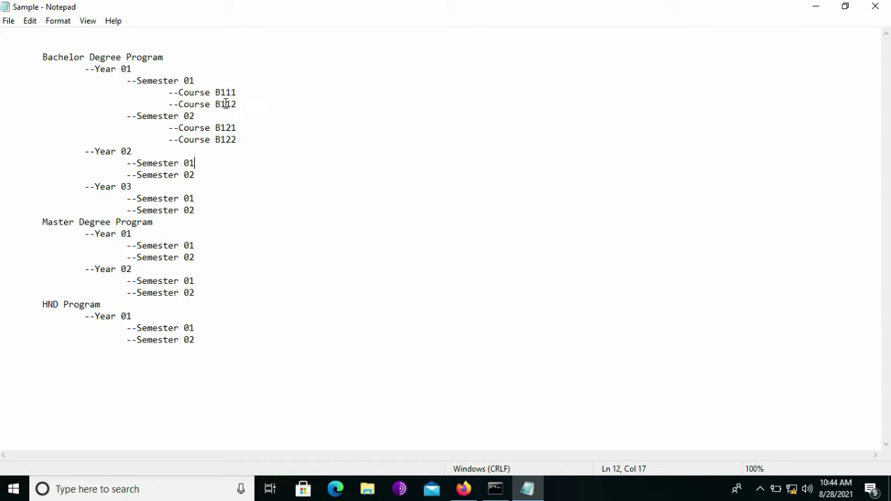
{"action": "key", "text": "alt+Tab"}
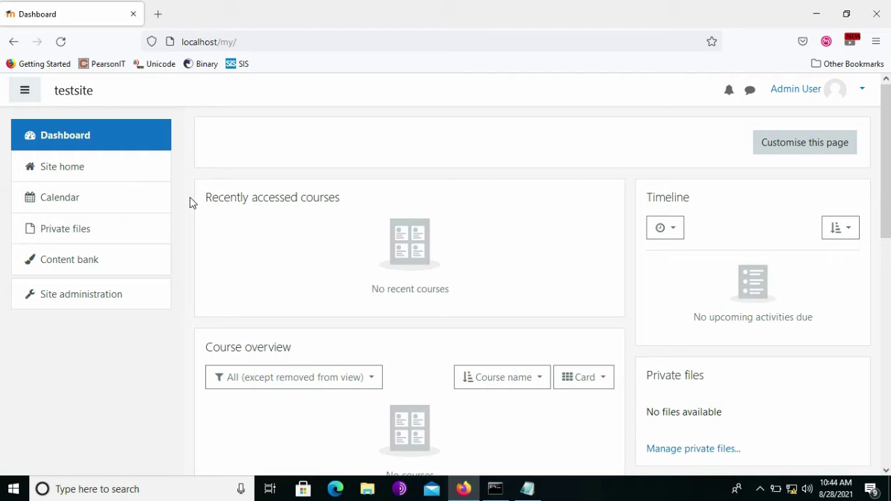
Check Site home, which lists no courses, then return to Site administration.
{"action": "left_click", "coordinate": [93, 168]}
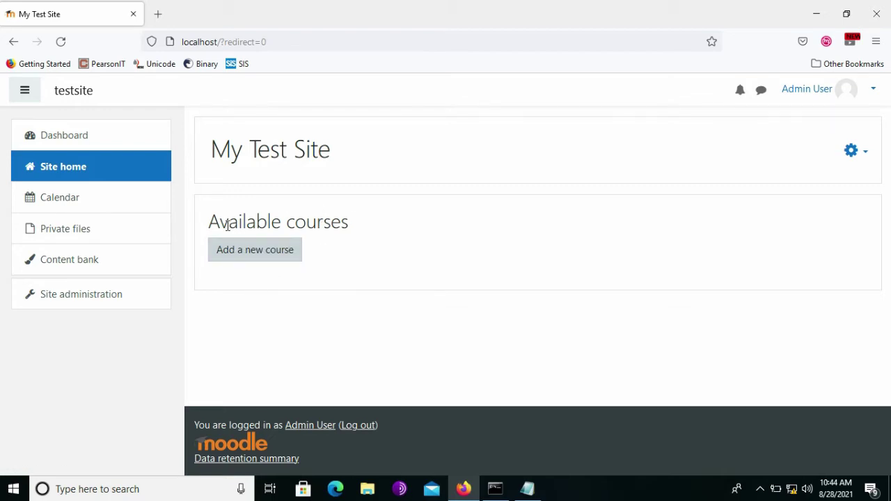
{"action": "left_click", "coordinate": [83, 298]}
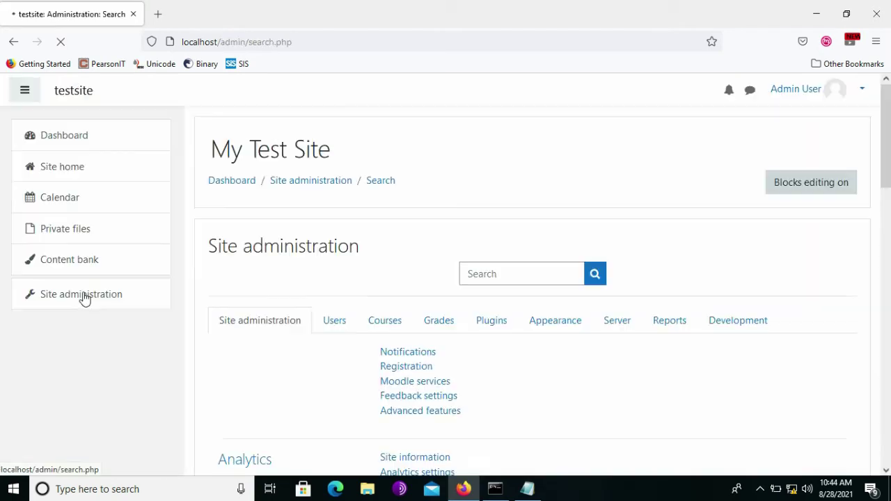
From the Courses tab, open Manage courses and categories, which holds only Miscellaneous.
{"action": "left_click", "coordinate": [385, 321]}
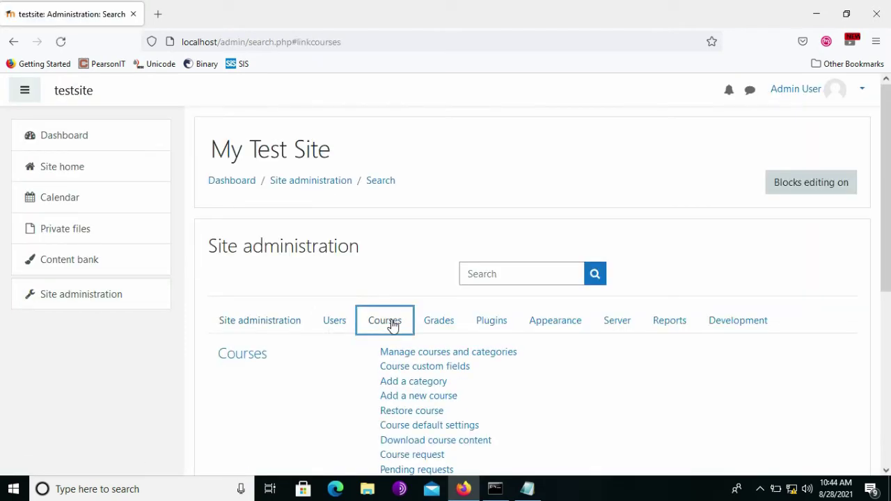
{"action": "scroll", "coordinate": [391, 325], "scroll_direction": "down", "scroll_amount": 3}
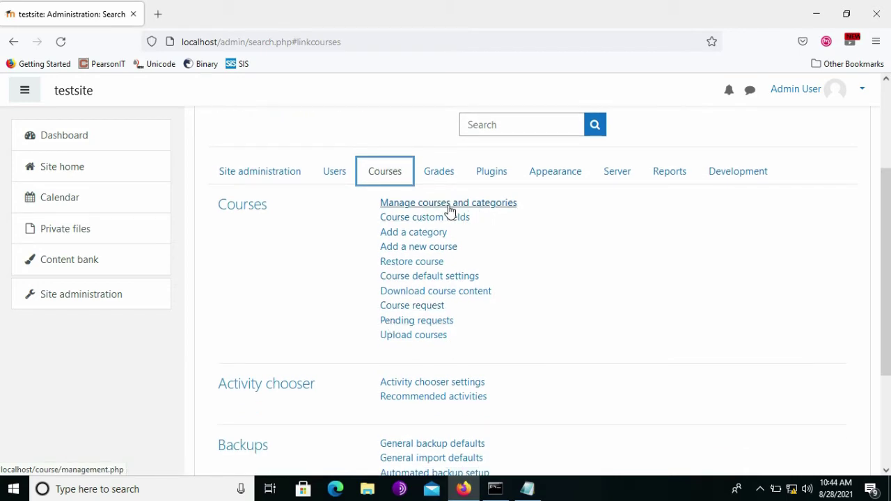
{"action": "left_click", "coordinate": [451, 204]}
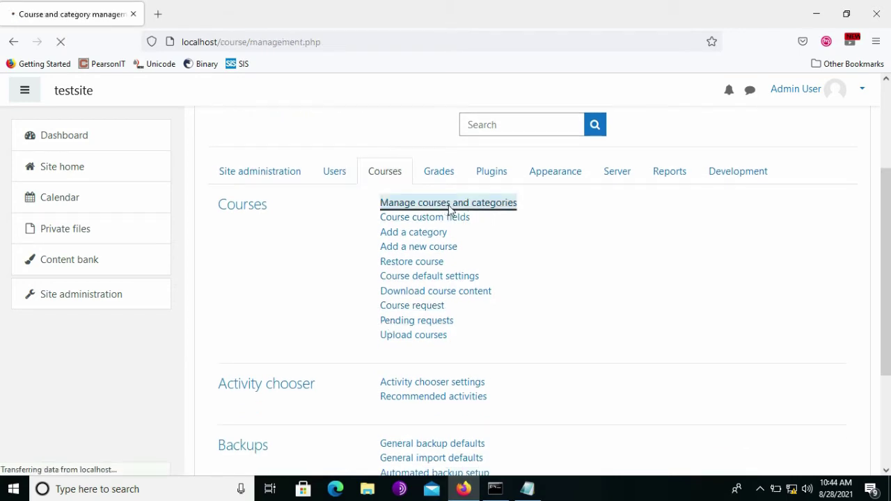
{"action": "scroll", "coordinate": [436, 258], "scroll_direction": "down", "scroll_amount": 3}
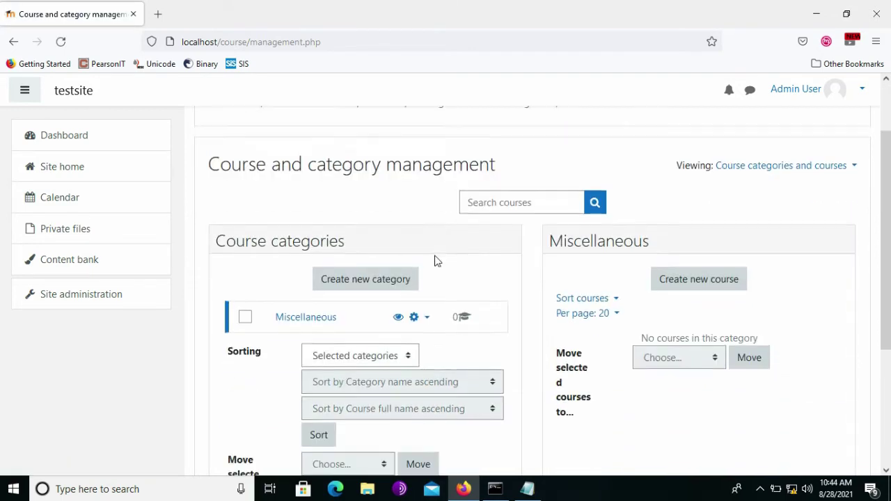
{"action": "scroll", "coordinate": [533, 274], "scroll_direction": "up", "scroll_amount": 1}
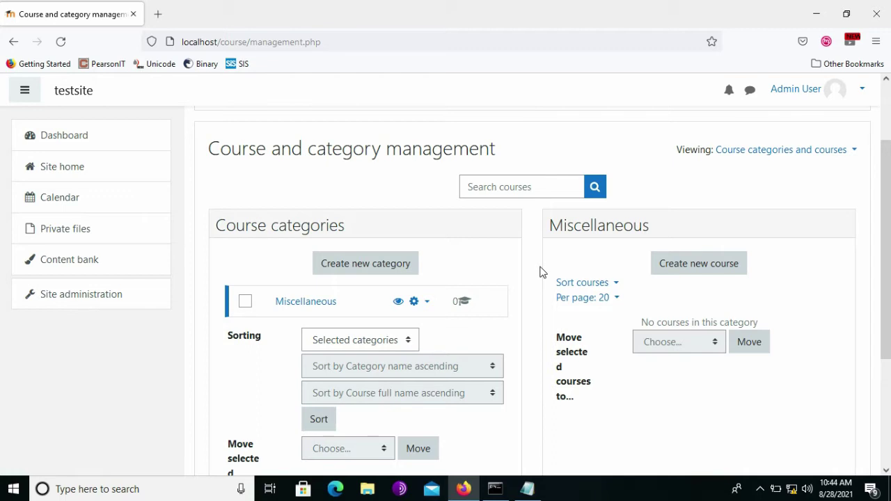
{"action": "scroll", "coordinate": [542, 271], "scroll_direction": "down", "scroll_amount": 1}
{"action": "scroll", "coordinate": [542, 272], "scroll_direction": "up", "scroll_amount": 1}
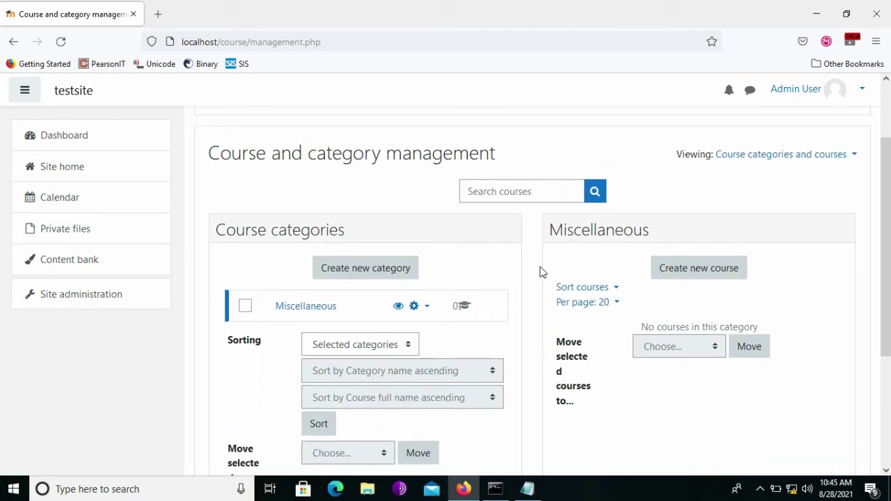
Start a new course category with Top as its parent category.
{"action": "left_click", "coordinate": [359, 275]}
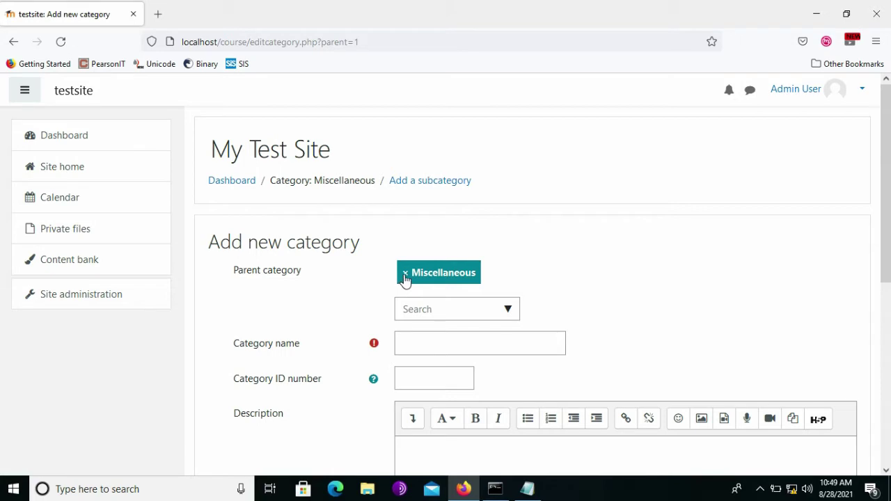
{"action": "left_click", "coordinate": [406, 279]}
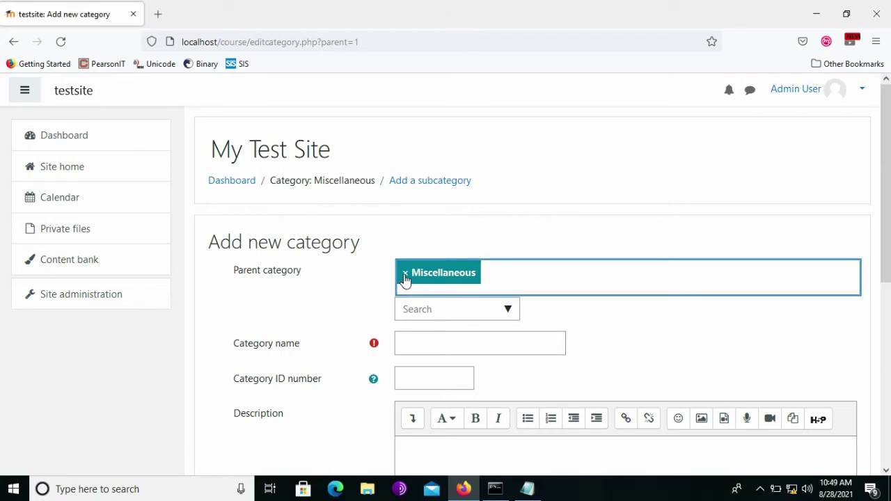
{"action": "left_click", "coordinate": [508, 301]}
{"action": "left_click", "coordinate": [458, 337]}
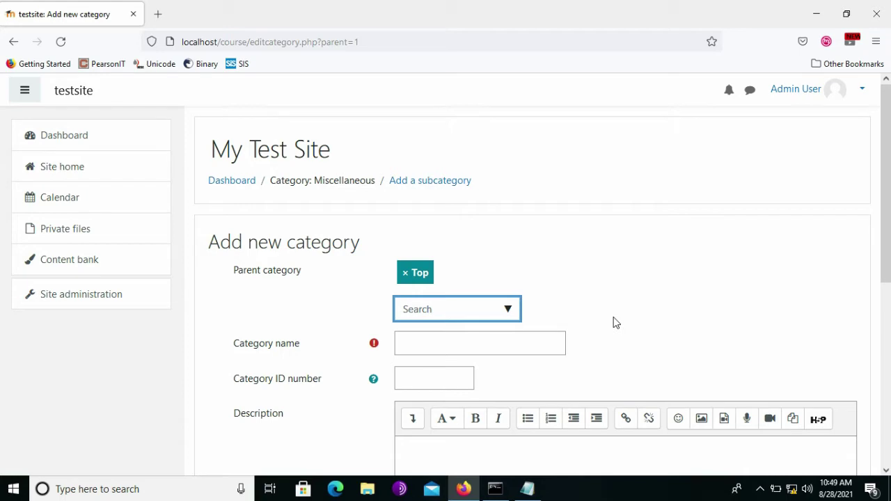
{"action": "scroll", "coordinate": [615, 322], "scroll_direction": "down", "scroll_amount": 1}
{"action": "left_click", "coordinate": [532, 292]}
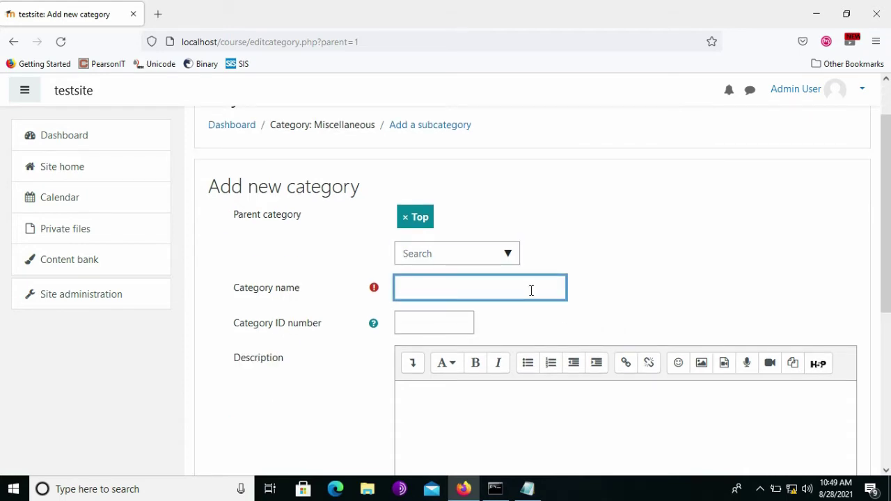
Copy 'Bachelor Degree Program' from Notepad into the category name and create it.
{"action": "key", "text": "alt+Tab"}
{"action": "left_click", "coordinate": [164, 62]}
{"action": "key", "text": "ctrl+shift+Left"}
{"action": "key", "text": "ctrl+shift+Left"}
{"action": "key", "text": "ctrl+shift+Left"}
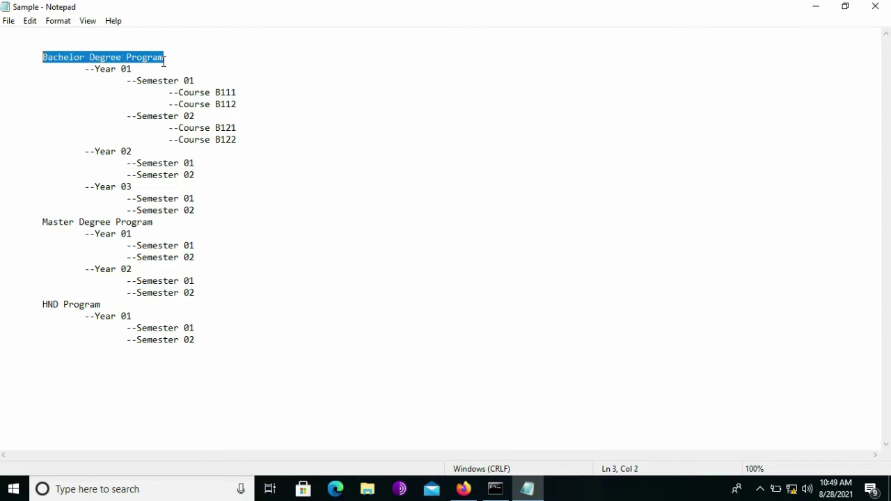
{"action": "key", "text": "ctrl+c"}
{"action": "key", "text": "alt+Tab"}
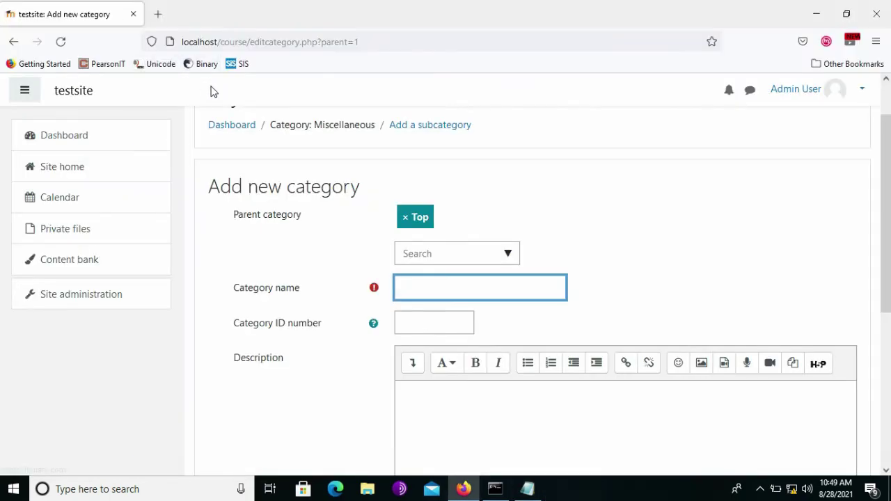
{"action": "key", "text": "ctrl+v"}
{"action": "scroll", "coordinate": [476, 305], "scroll_direction": "down", "scroll_amount": 5}
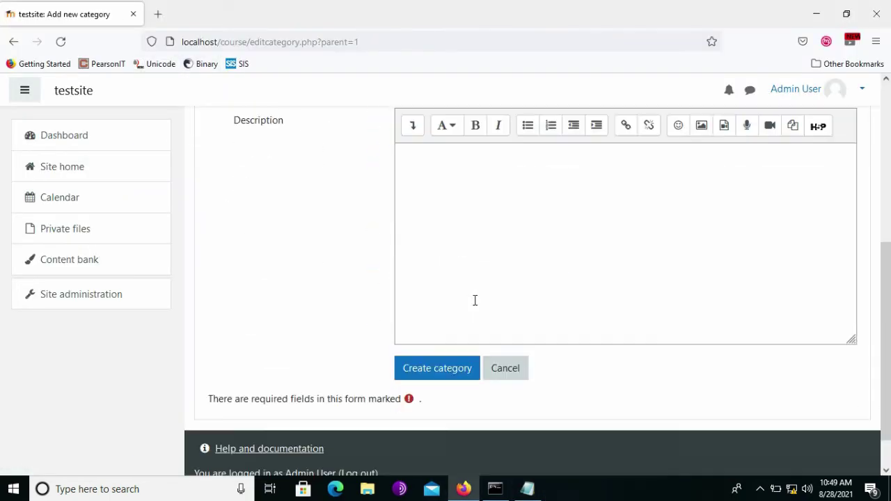
{"action": "left_click", "coordinate": [439, 327]}
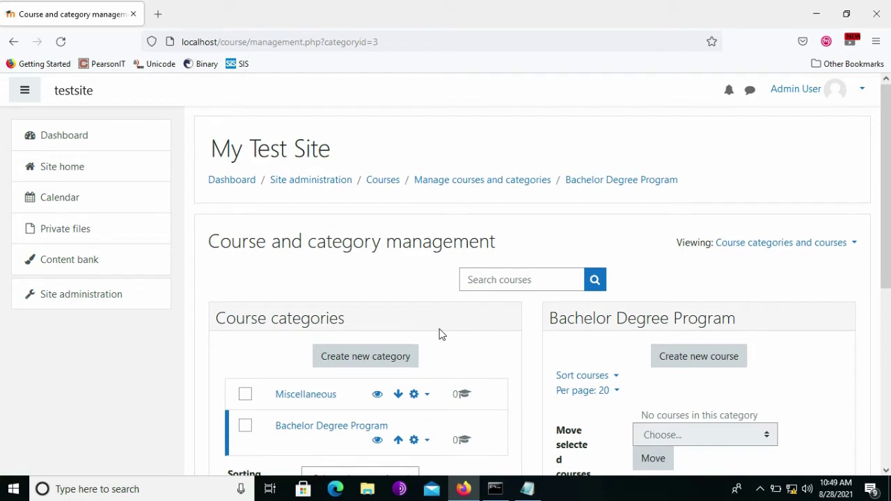
Start a new category, keeping Bachelor Degree Program as the parent.
{"action": "scroll", "coordinate": [440, 334], "scroll_direction": "down", "scroll_amount": 4}
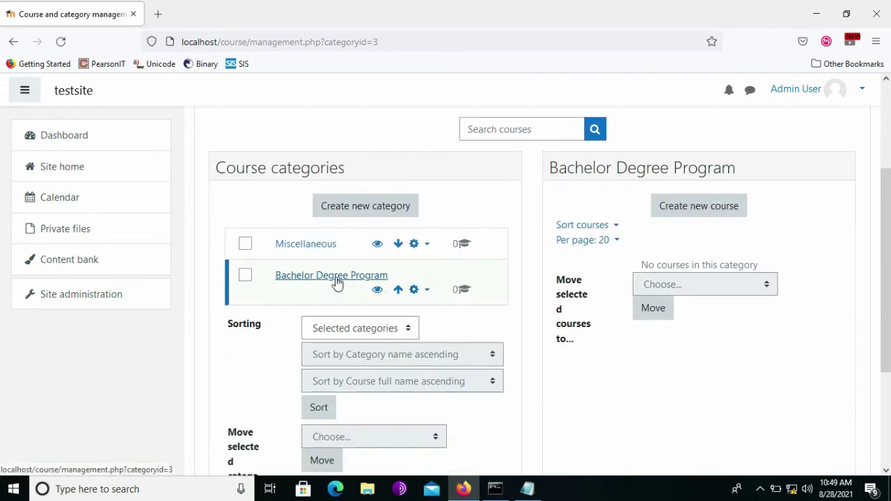
{"action": "left_click", "coordinate": [367, 216]}
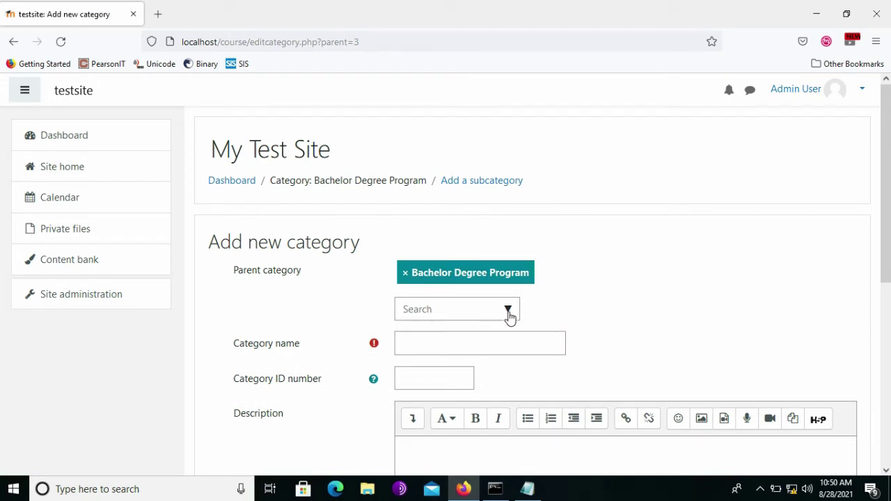
{"action": "left_click", "coordinate": [509, 314]}
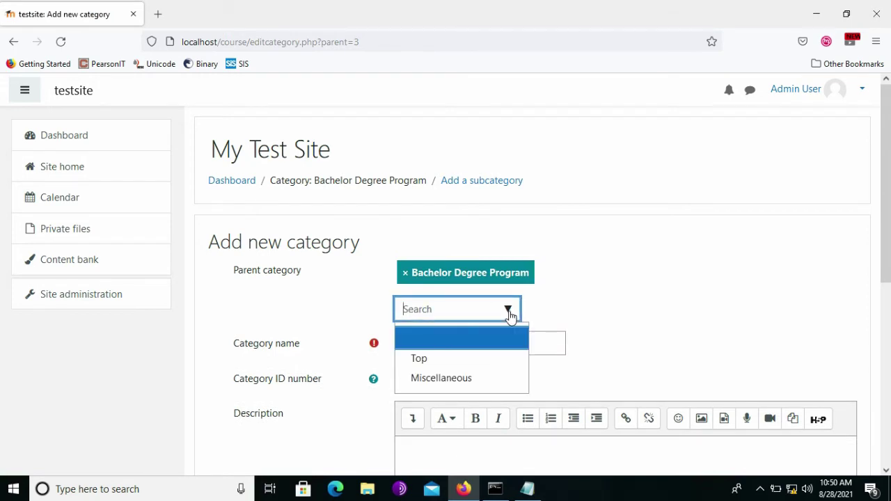
{"action": "left_click", "coordinate": [543, 307]}
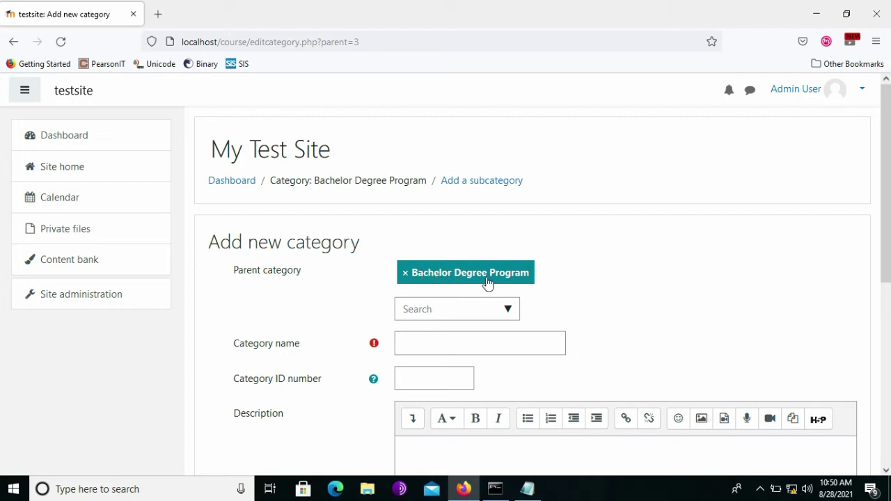
{"action": "left_click", "coordinate": [429, 346]}
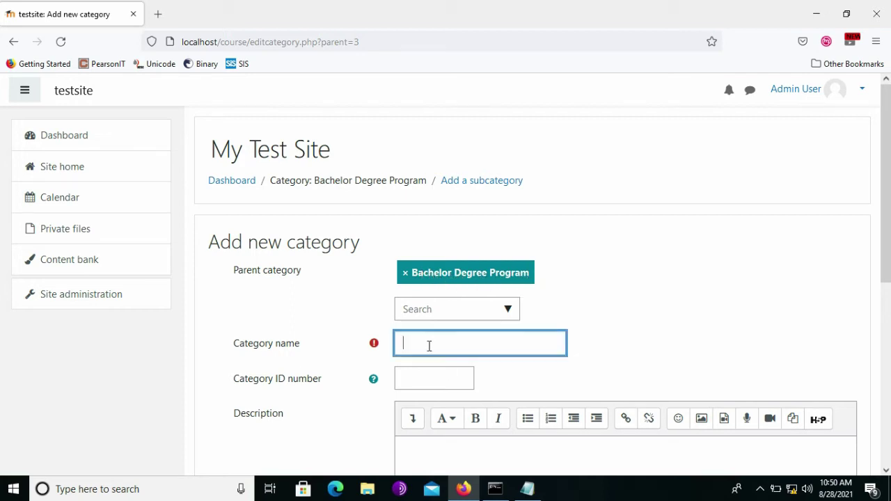
Paste 'Year 01' from the notes as the category name and create it.
{"action": "key", "text": "alt+Tab"}
{"action": "key", "text": "Down"}
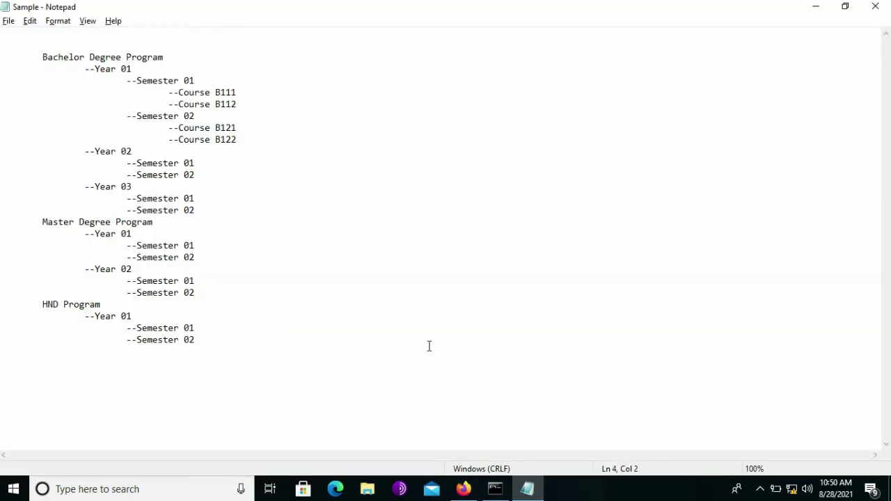
{"action": "key", "text": "ctrl+shift+Right"}
{"action": "key", "text": "ctrl+shift+Right"}
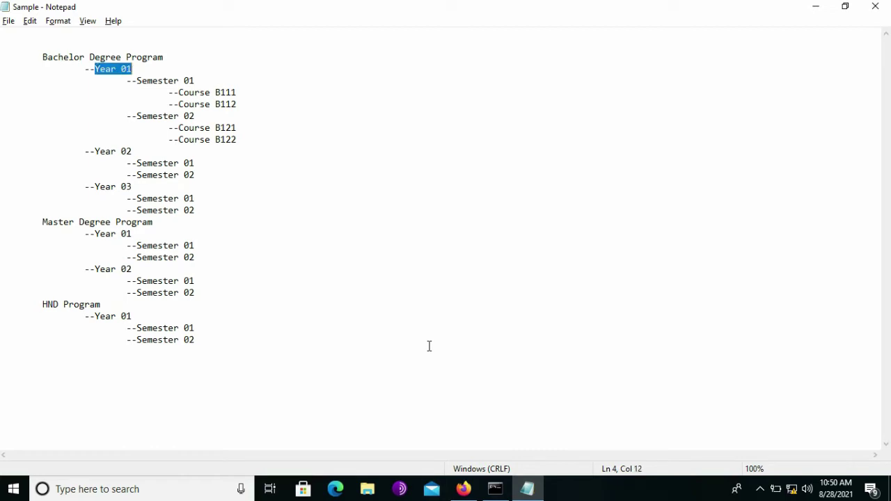
{"action": "key", "text": "alt+Tab"}
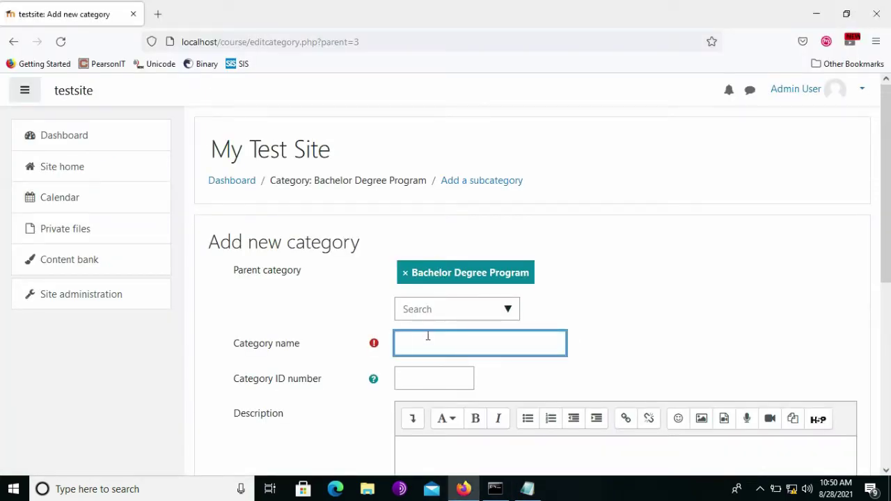
{"action": "key", "text": "ctrl+v"}
{"action": "scroll", "coordinate": [612, 330], "scroll_direction": "down", "scroll_amount": 5}
{"action": "left_click", "coordinate": [428, 325]}
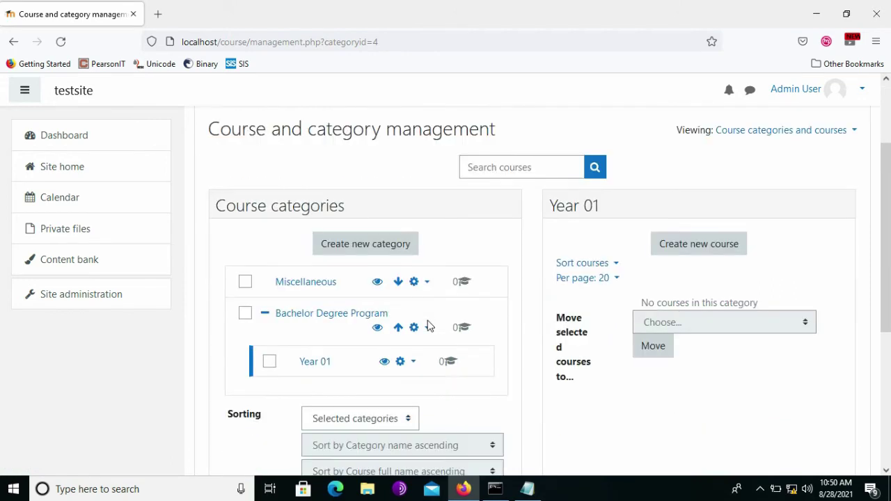
Start a new category form with Bachelor Degree Program / Year 01 kept as the parent.
{"action": "scroll", "coordinate": [429, 326], "scroll_direction": "down", "scroll_amount": 1}
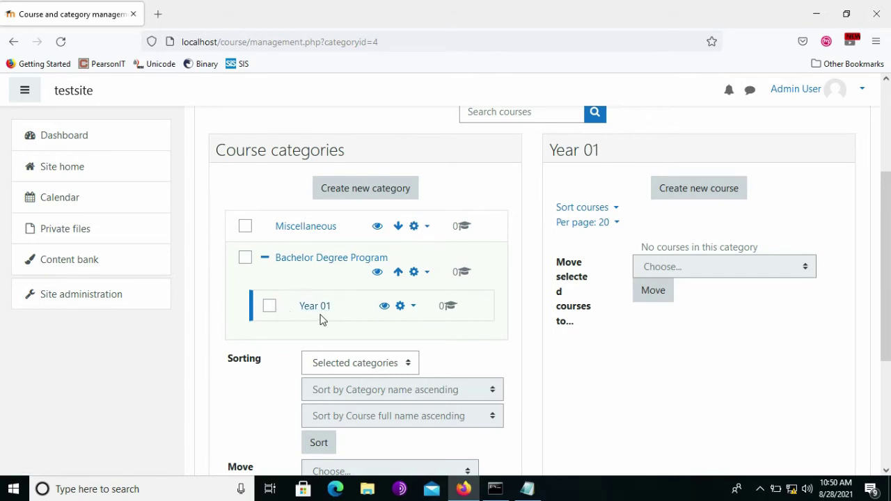
{"action": "scroll", "coordinate": [419, 315], "scroll_direction": "up", "scroll_amount": 2}
{"action": "left_click", "coordinate": [380, 248]}
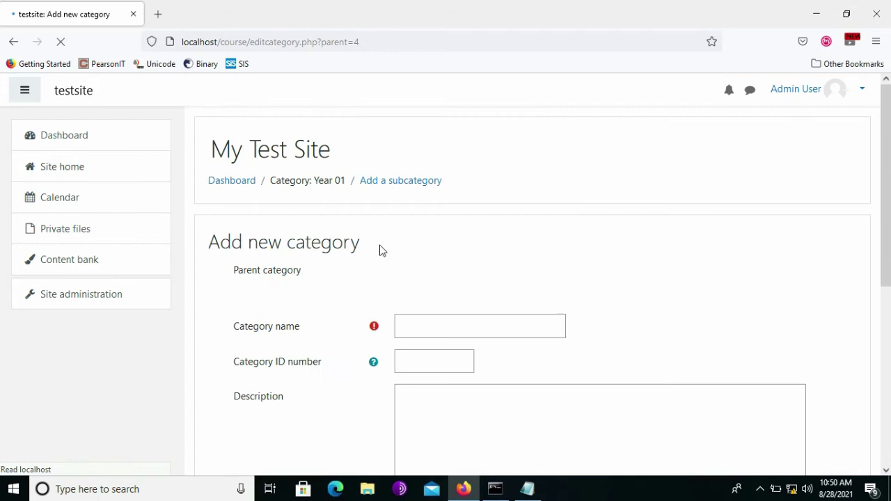
{"action": "scroll", "coordinate": [526, 294], "scroll_direction": "down", "scroll_amount": 1}
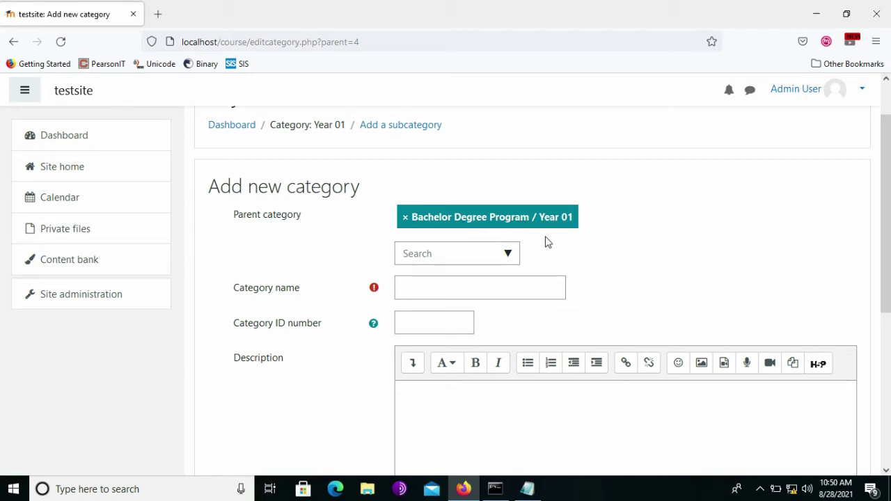
{"action": "left_click", "coordinate": [509, 255]}
{"action": "scroll", "coordinate": [474, 344], "scroll_direction": "down", "scroll_amount": 1}
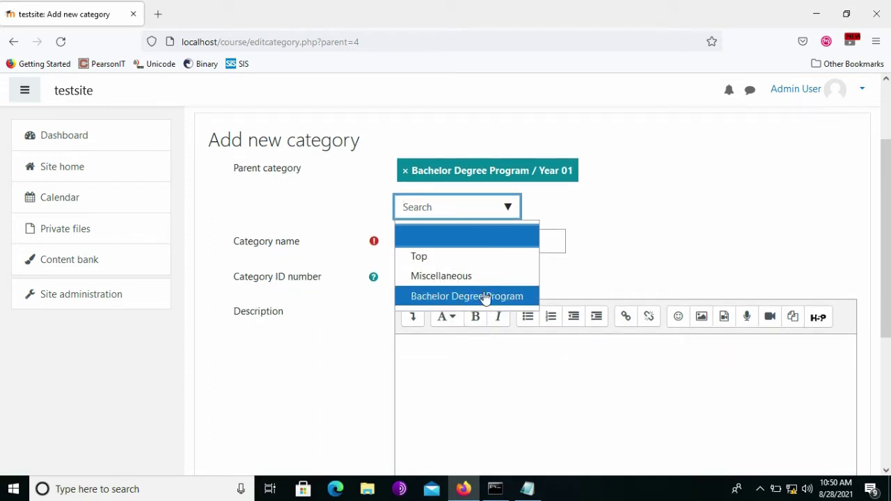
{"action": "left_click", "coordinate": [628, 239]}
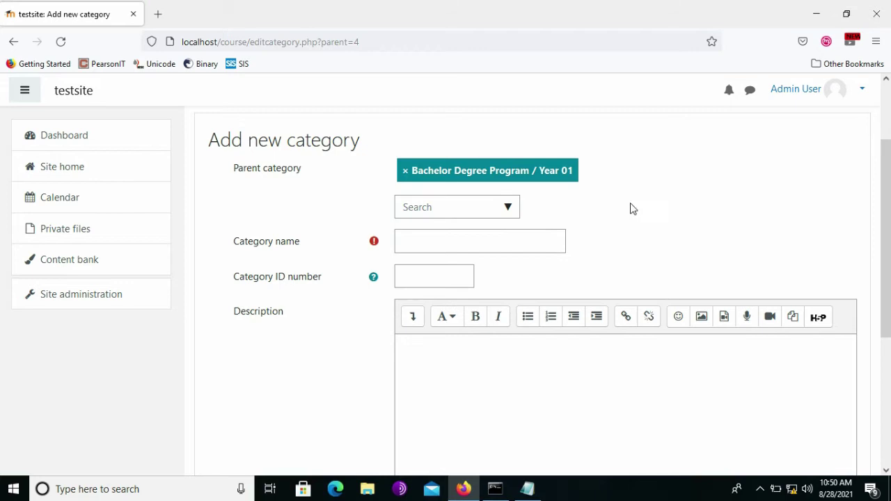
{"action": "left_click_drag", "start_coordinate": [633, 207], "coordinate": [527, 234]}
{"action": "left_click", "coordinate": [528, 234]}
Copy 'Semester 01' from the notes outline into the category name and create it.
{"action": "key", "text": "alt+Tab"}
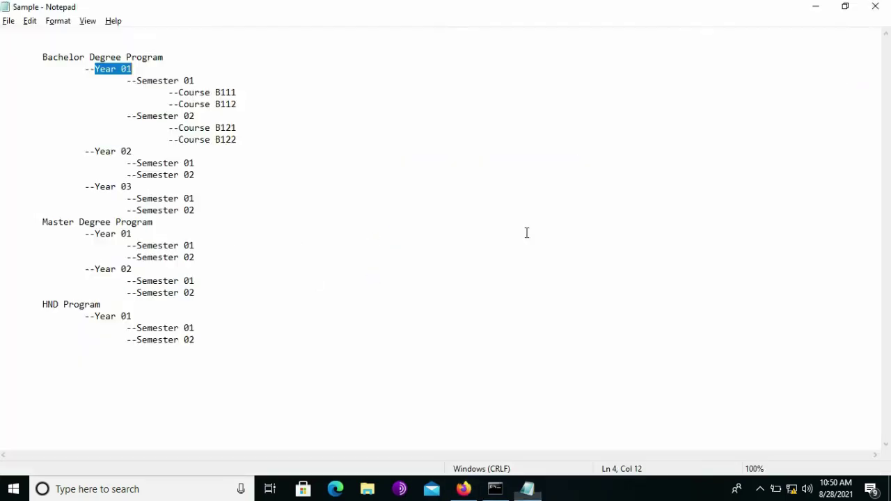
{"action": "left_click_drag", "start_coordinate": [193, 81], "coordinate": [147, 79]}
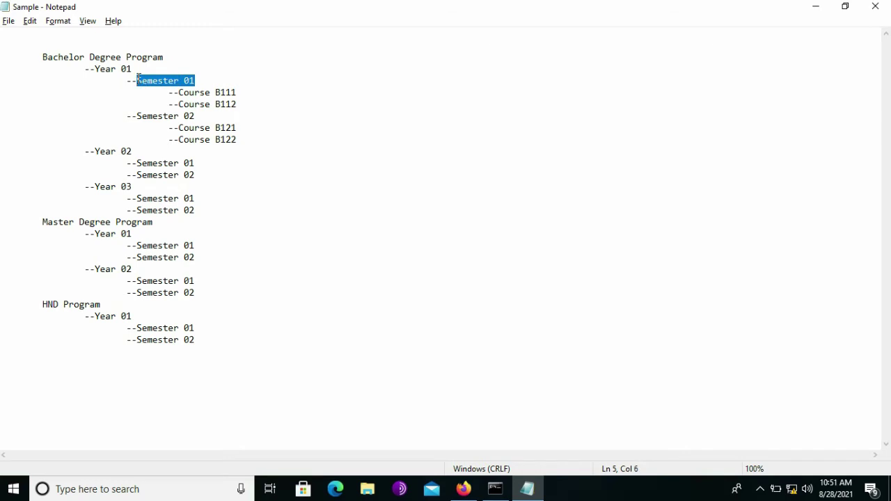
{"action": "key", "text": "alt+Tab"}
{"action": "key", "text": "ctrl+v"}
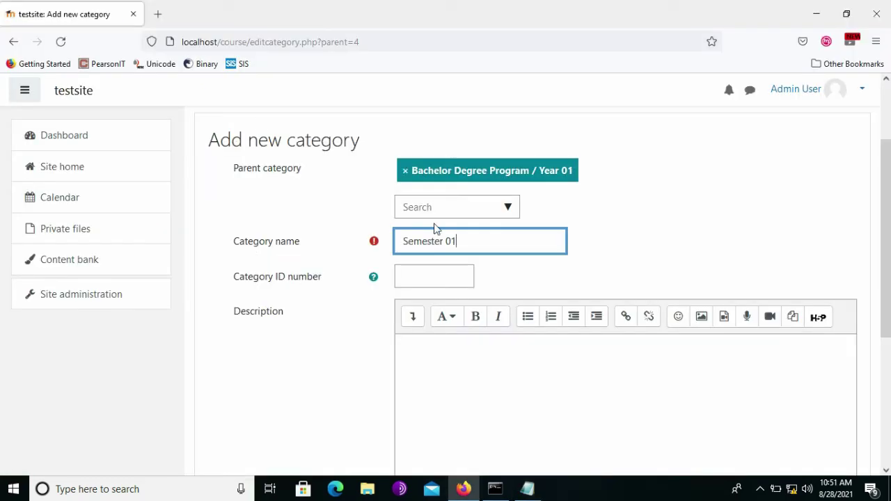
{"action": "scroll", "coordinate": [527, 277], "scroll_direction": "down", "scroll_amount": 5}
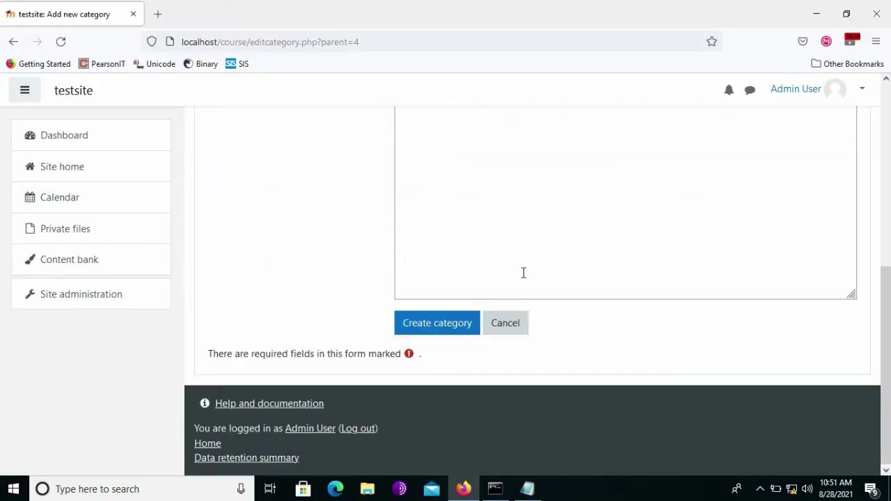
{"action": "left_click", "coordinate": [456, 321]}
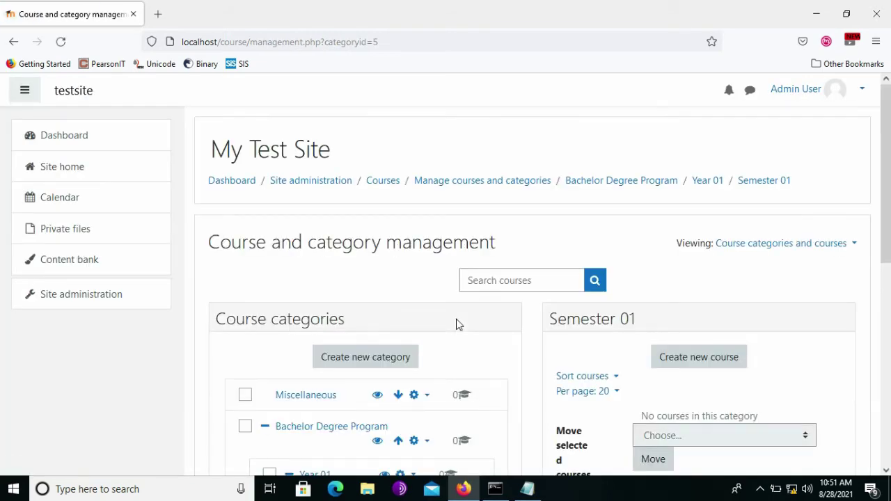
Review the Year 01 branch of the category outline in the notes.
{"action": "scroll", "coordinate": [541, 364], "scroll_direction": "down", "scroll_amount": 3}
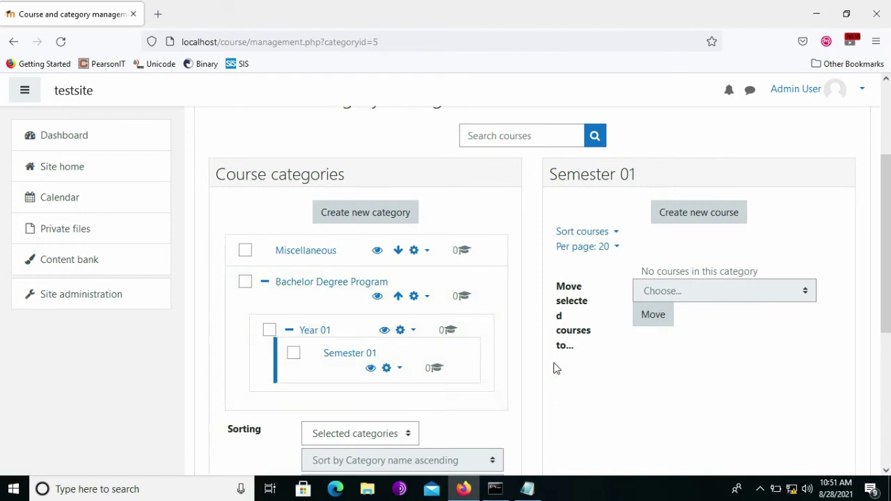
{"action": "key", "text": "alt+Tab"}
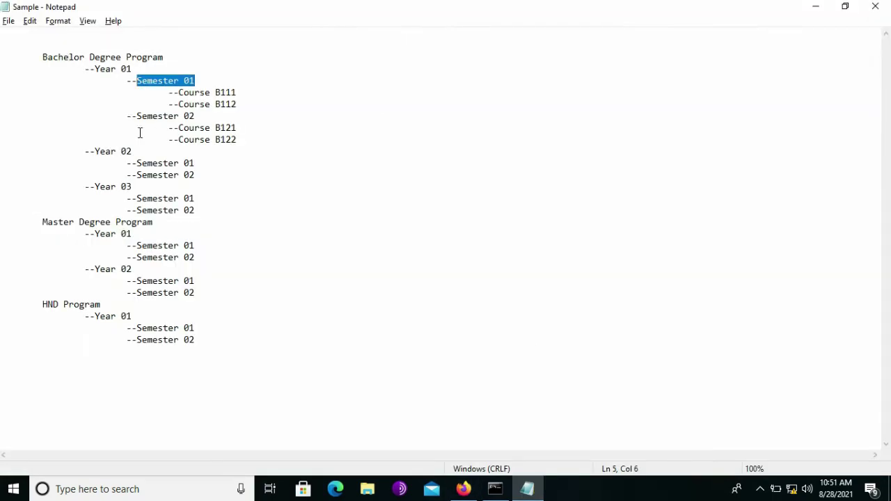
{"action": "left_click_drag", "start_coordinate": [239, 137], "coordinate": [50, 74]}
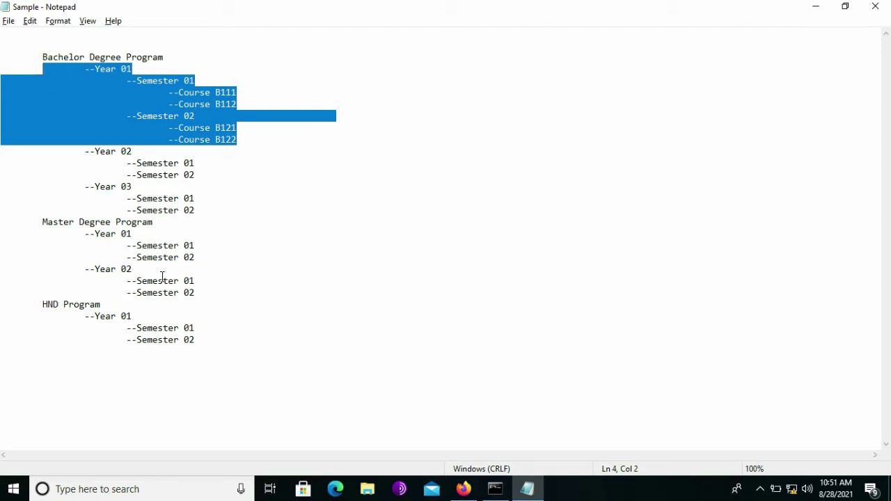
{"action": "key", "text": "alt+Tab"}
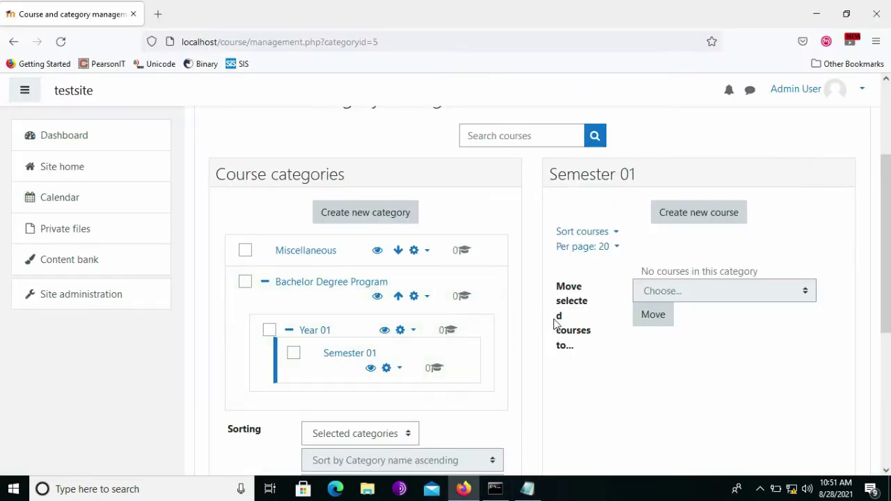
Create Year 02 under Bachelor Degree Program, then start another new category.
{"action": "scroll", "coordinate": [521, 325], "scroll_direction": "down", "scroll_amount": 1}
{"action": "scroll", "coordinate": [521, 324], "scroll_direction": "up", "scroll_amount": 1}
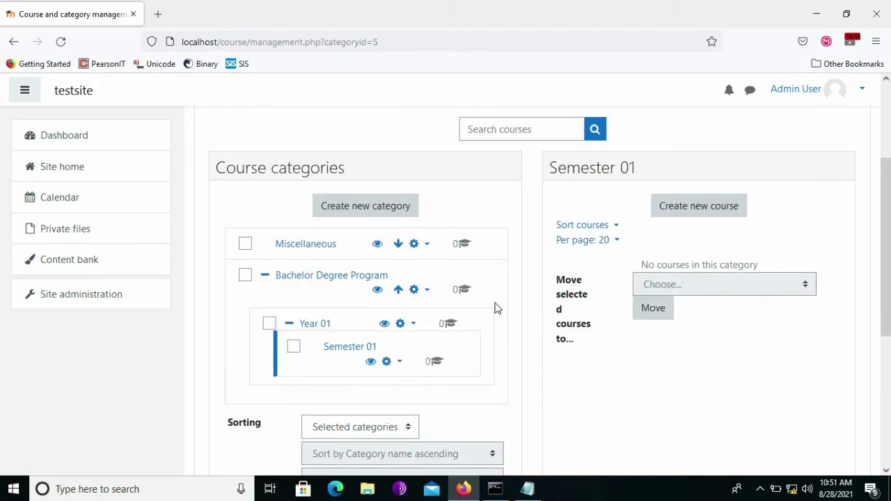
{"action": "left_click", "coordinate": [383, 215]}
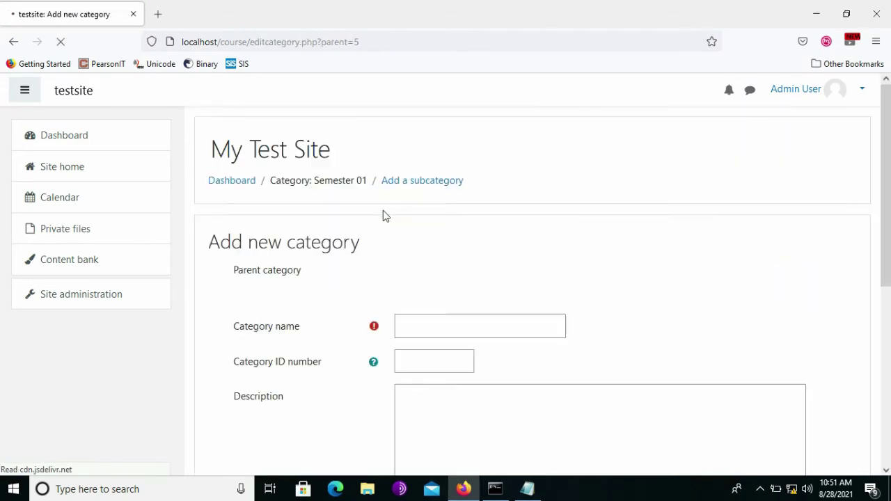
{"action": "scroll", "coordinate": [469, 254], "scroll_direction": "down", "scroll_amount": 1}
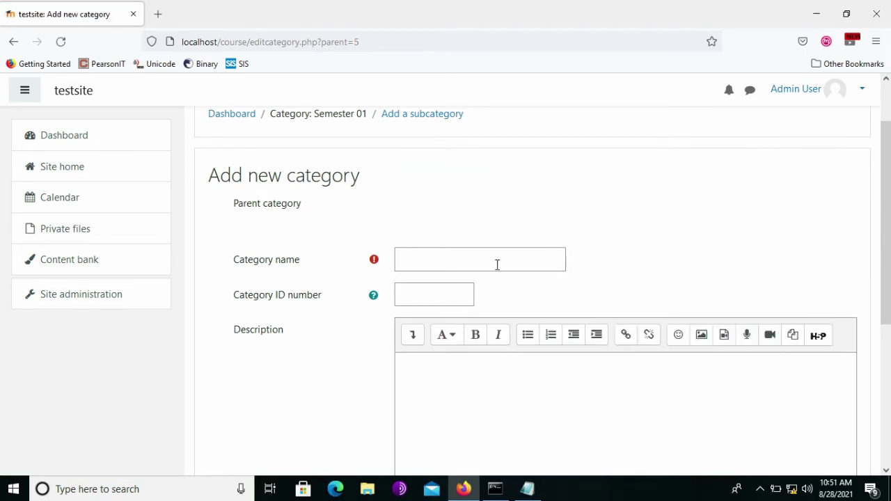
{"action": "left_click", "coordinate": [509, 245]}
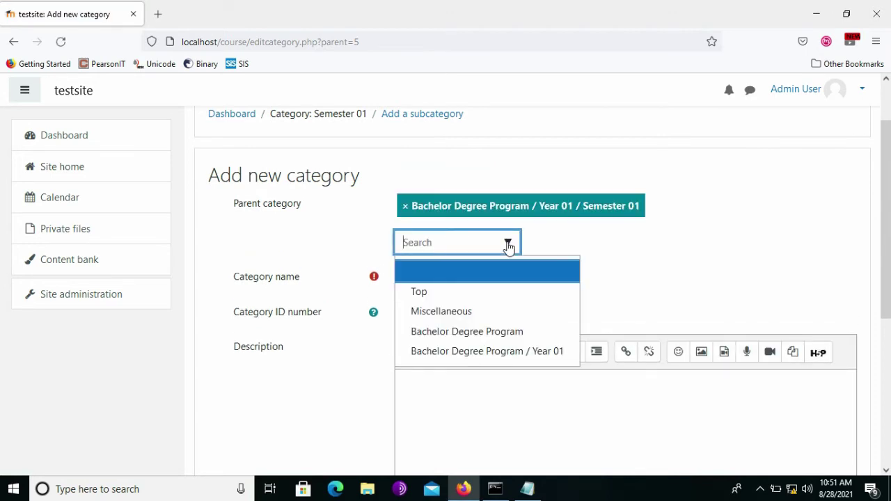
{"action": "left_click", "coordinate": [449, 335]}
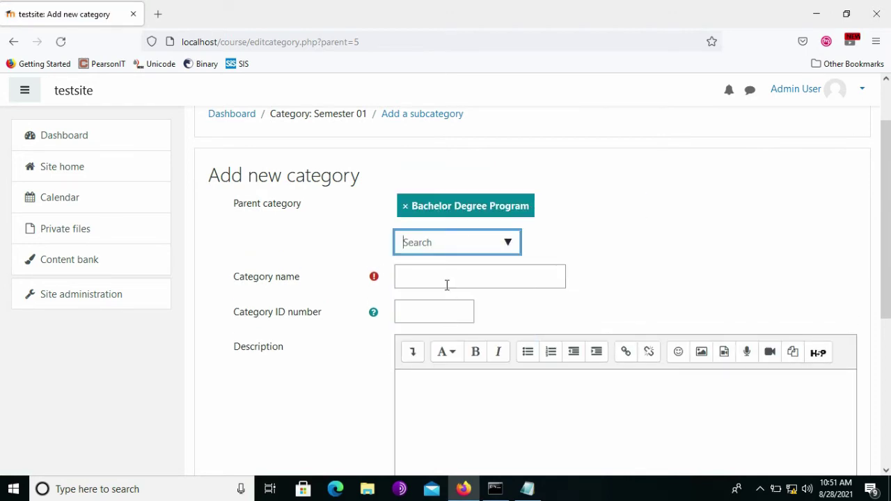
{"action": "left_click", "coordinate": [444, 278]}
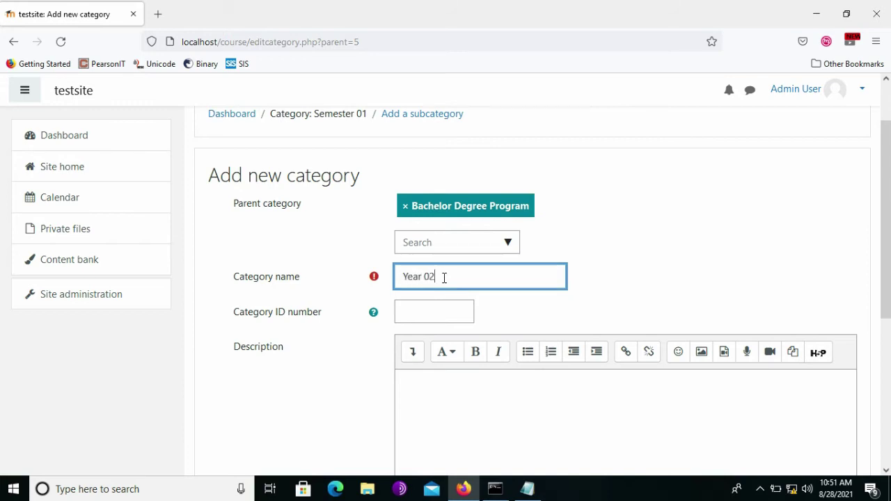
{"action": "scroll", "coordinate": [444, 278], "scroll_direction": "down", "scroll_amount": 5}
{"action": "left_click", "coordinate": [439, 314]}
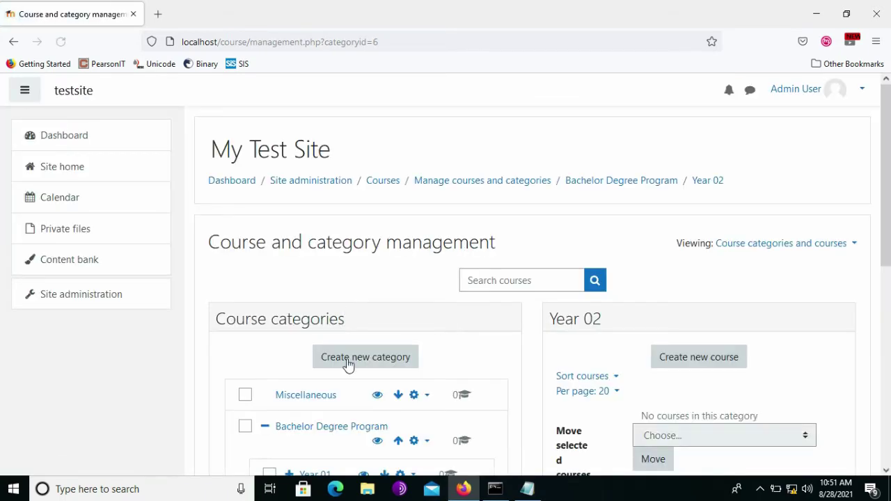
{"action": "left_click", "coordinate": [386, 358]}
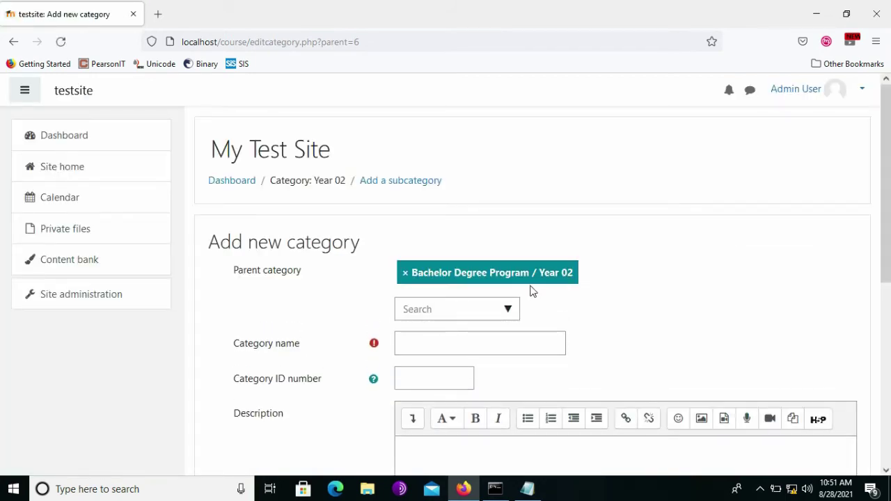
Create the Year 03 category with Bachelor Degree Program as its parent.
{"action": "left_click", "coordinate": [509, 311]}
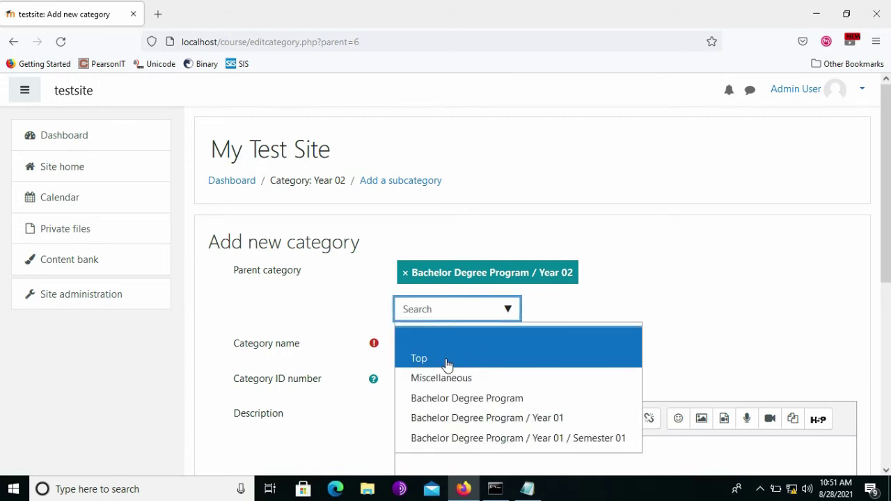
{"action": "left_click", "coordinate": [453, 399]}
{"action": "left_click", "coordinate": [461, 337]}
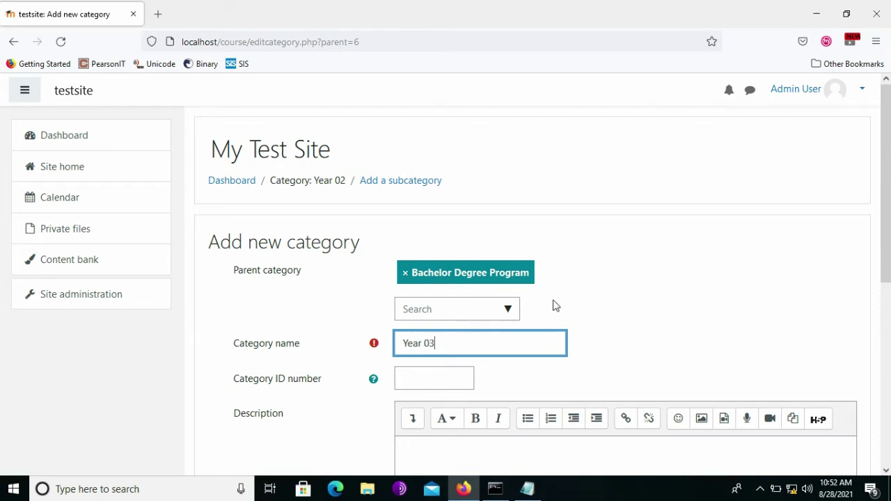
{"action": "scroll", "coordinate": [555, 306], "scroll_direction": "down", "scroll_amount": 5}
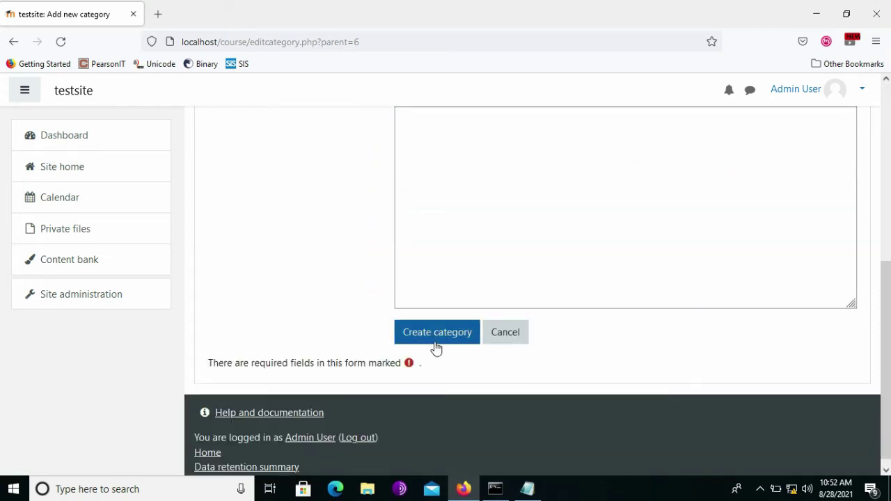
{"action": "left_click", "coordinate": [435, 342]}
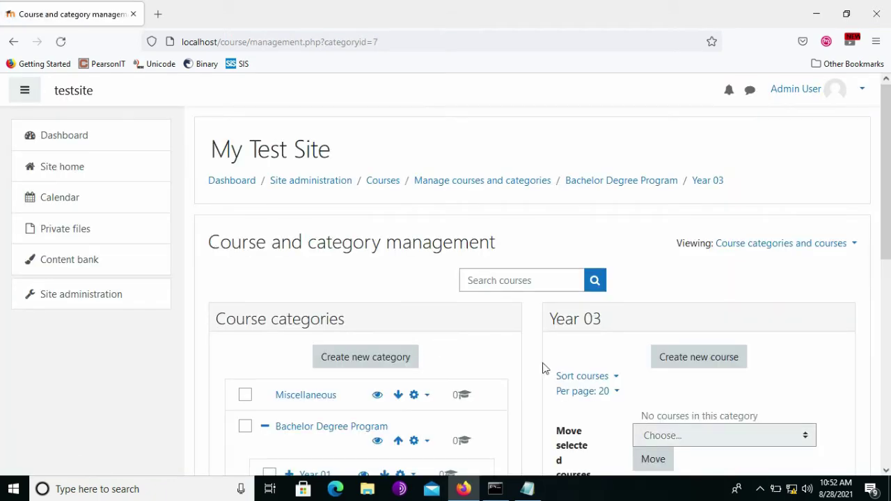
{"action": "scroll", "coordinate": [529, 387], "scroll_direction": "down", "scroll_amount": 5}
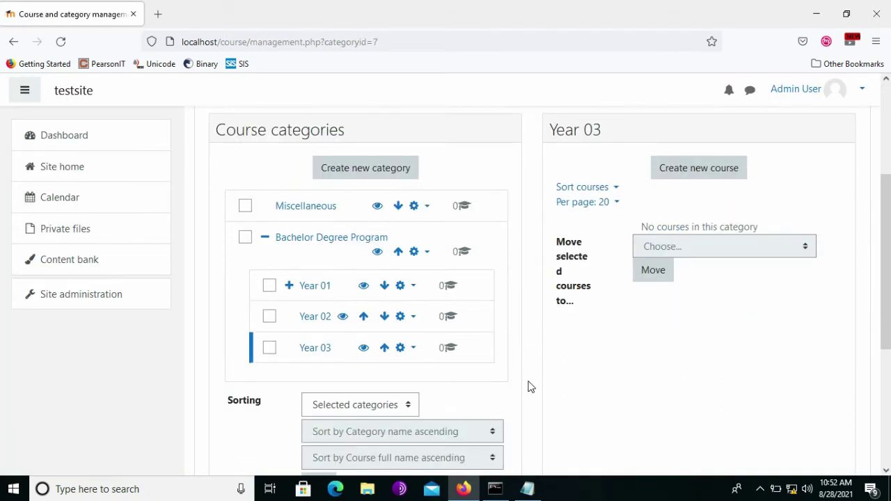
{"action": "scroll", "coordinate": [530, 387], "scroll_direction": "up", "scroll_amount": 1}
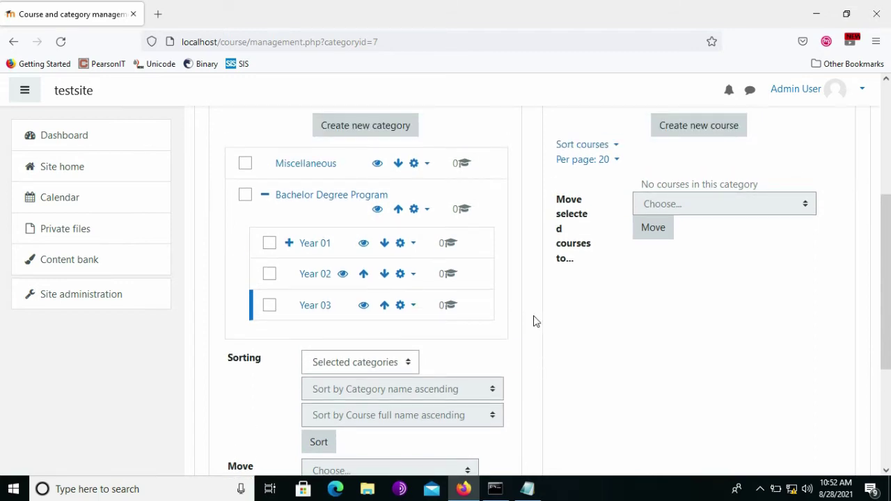
{"action": "scroll", "coordinate": [536, 321], "scroll_direction": "up", "scroll_amount": 1}
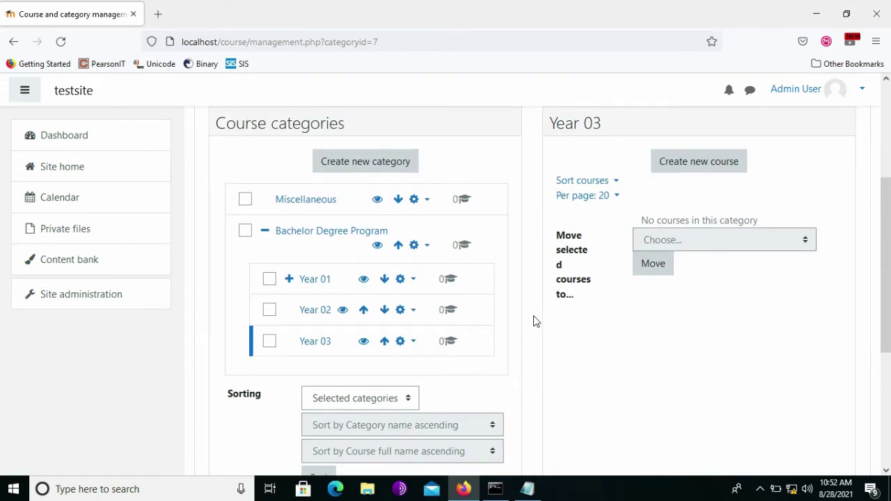
Create the Semester 02 category under Bachelor Degree Program / Year 01.
{"action": "left_click", "coordinate": [393, 167]}
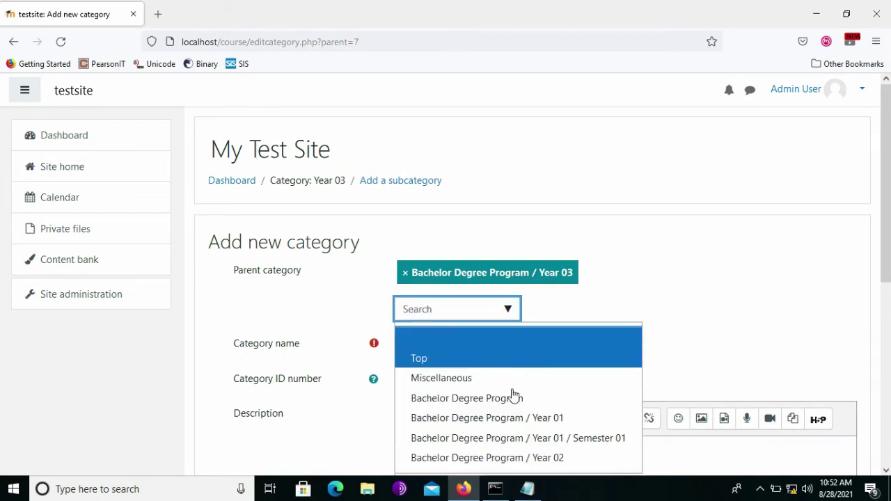
{"action": "left_click", "coordinate": [518, 419]}
{"action": "left_click", "coordinate": [464, 344]}
{"action": "type", "text": "Semester 02"}
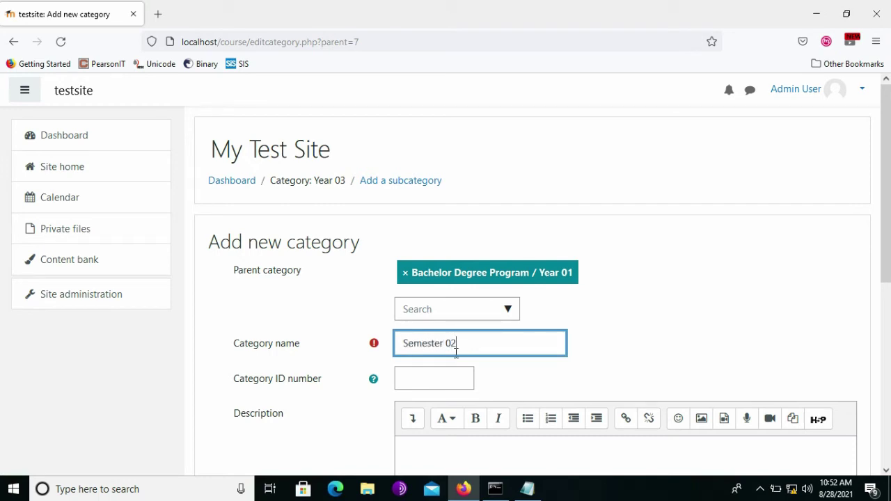
{"action": "scroll", "coordinate": [456, 353], "scroll_direction": "down", "scroll_amount": 5}
{"action": "left_click", "coordinate": [422, 324]}
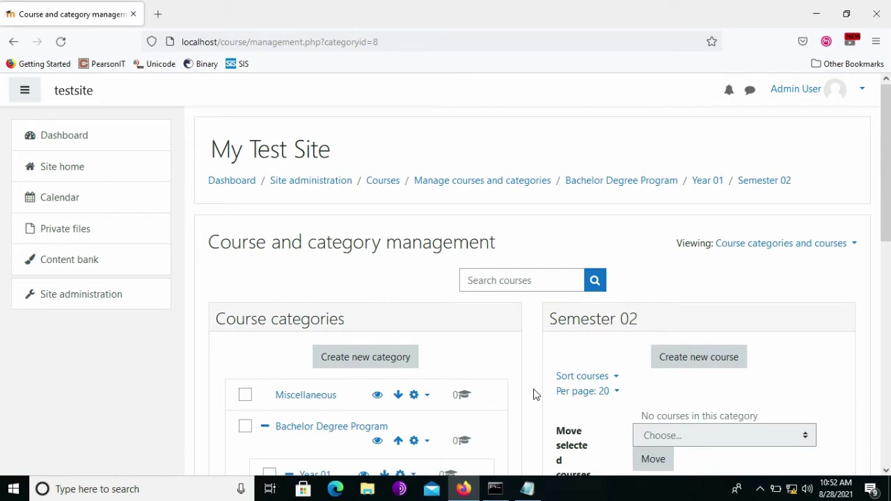
Check the category list, then bring the Sample category plan in Notepad forward.
{"action": "scroll", "coordinate": [536, 395], "scroll_direction": "down", "scroll_amount": 5}
{"action": "scroll", "coordinate": [536, 394], "scroll_direction": "down", "scroll_amount": 1}
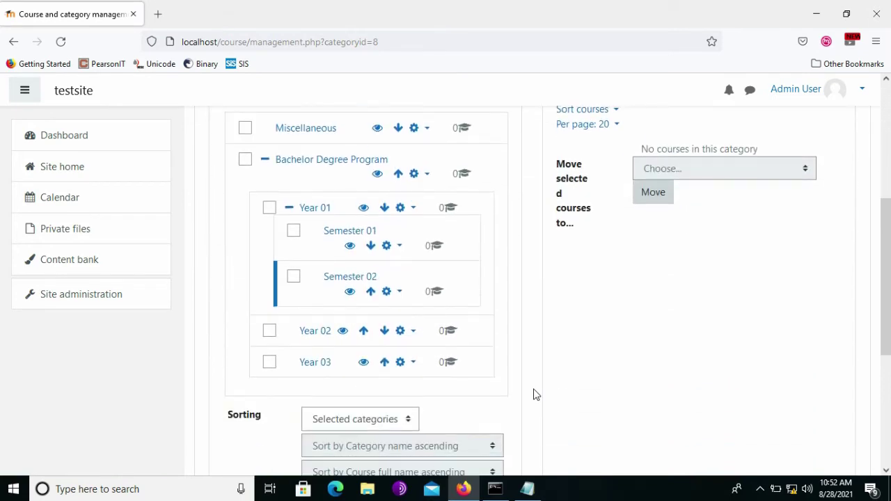
{"action": "scroll", "coordinate": [536, 395], "scroll_direction": "up", "scroll_amount": 1}
{"action": "scroll", "coordinate": [536, 395], "scroll_direction": "down", "scroll_amount": 1}
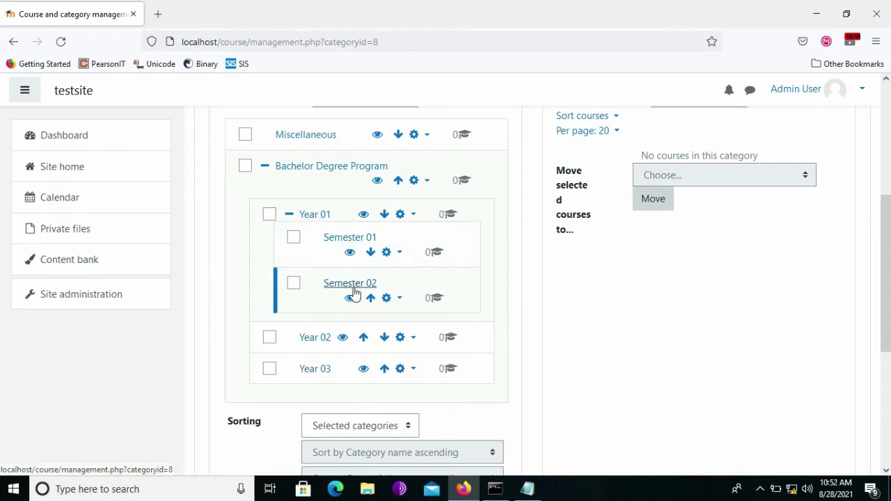
{"action": "left_click", "coordinate": [527, 489]}
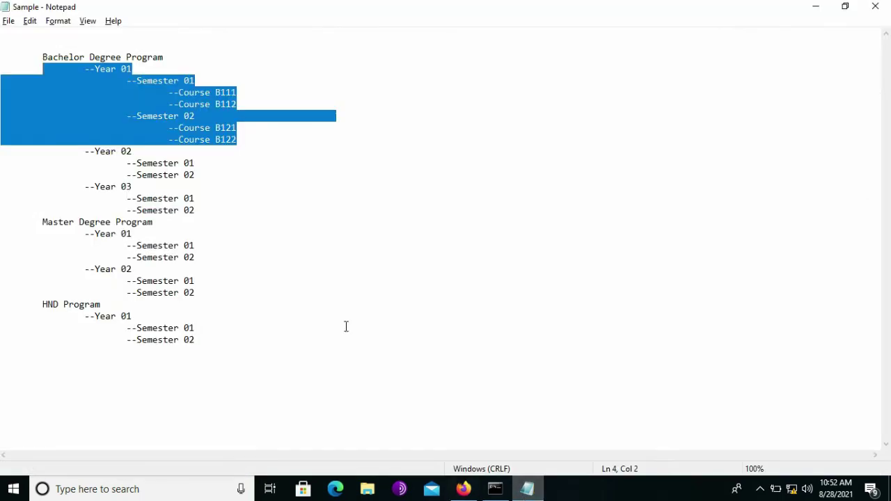
Deselect the text in the Notepad plan and return to Moodle's category management page.
{"action": "left_click", "coordinate": [245, 117]}
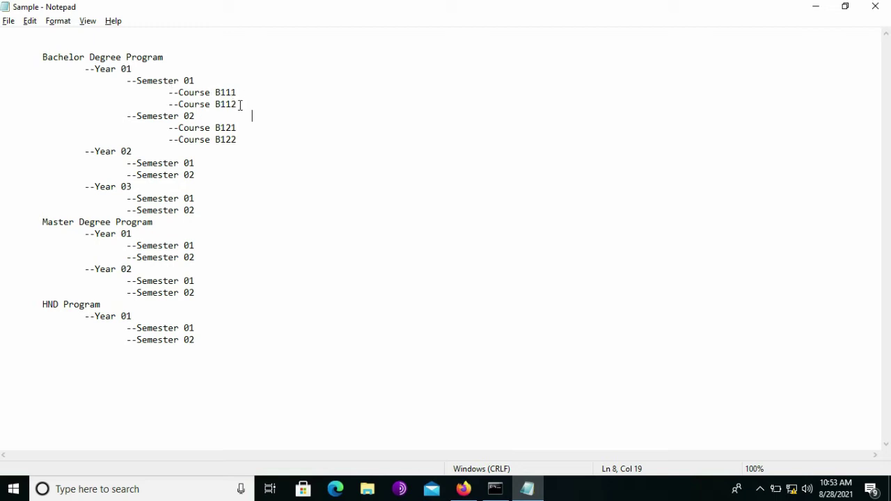
{"action": "left_click", "coordinate": [527, 488]}
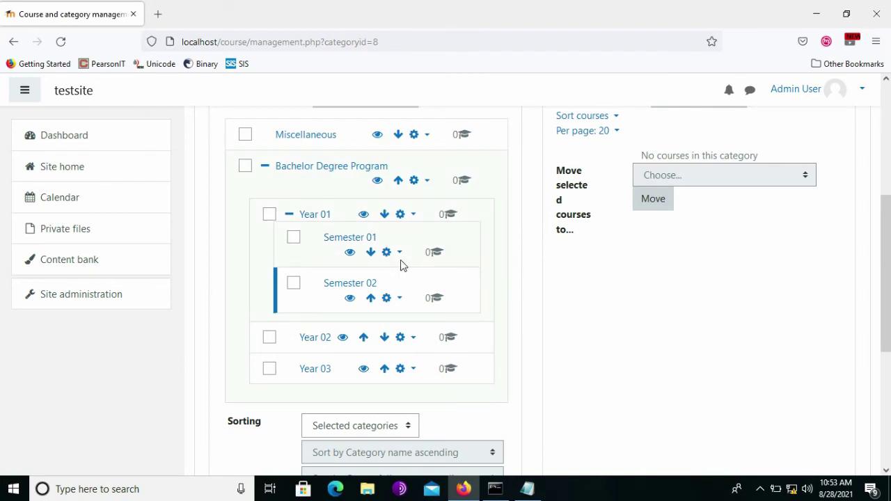
Open Semester 01 and start a course with full name Course B111, short name b111.
{"action": "left_click", "coordinate": [348, 239]}
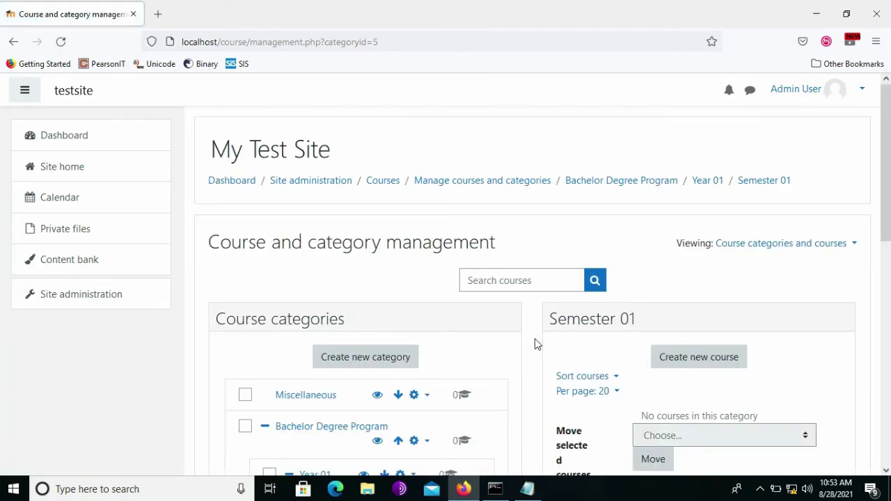
{"action": "scroll", "coordinate": [535, 338], "scroll_direction": "down", "scroll_amount": 5}
{"action": "scroll", "coordinate": [535, 338], "scroll_direction": "up", "scroll_amount": 1}
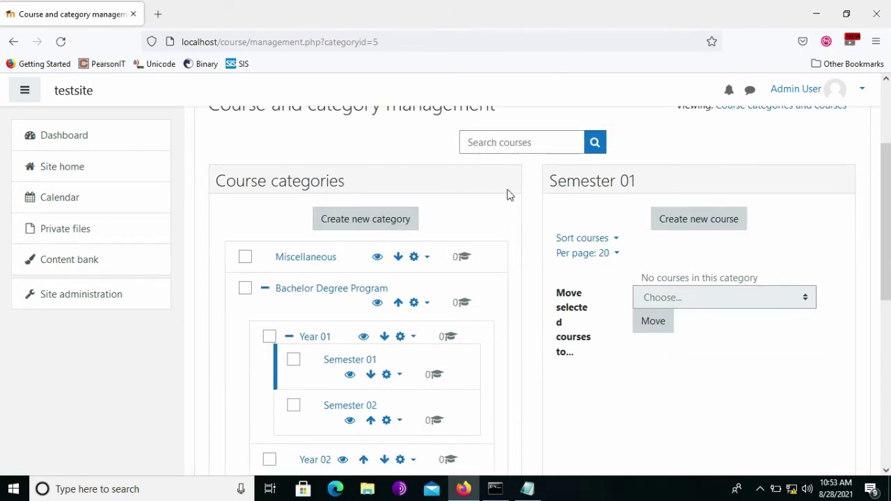
{"action": "left_click", "coordinate": [705, 221]}
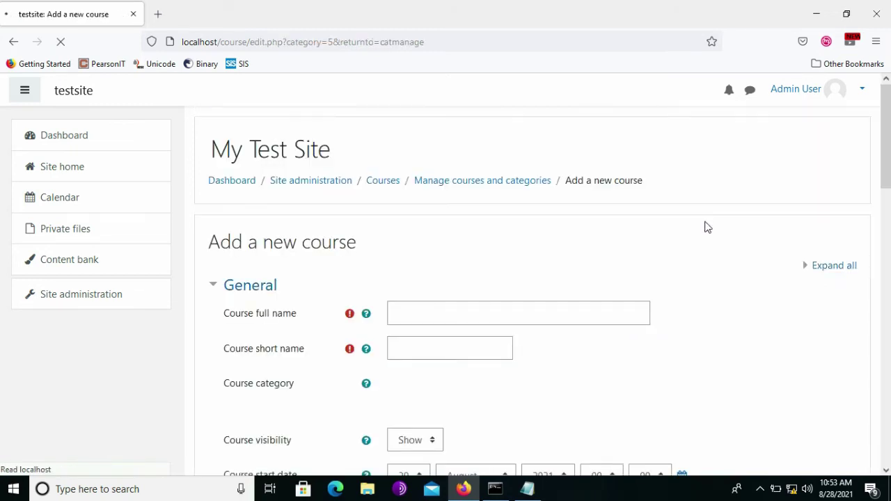
{"action": "left_click", "coordinate": [560, 239]}
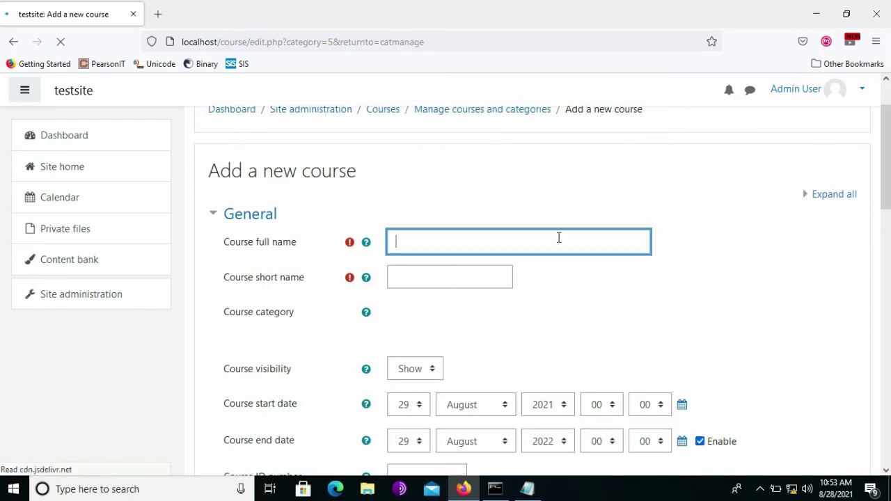
{"action": "left_click", "coordinate": [462, 317]}
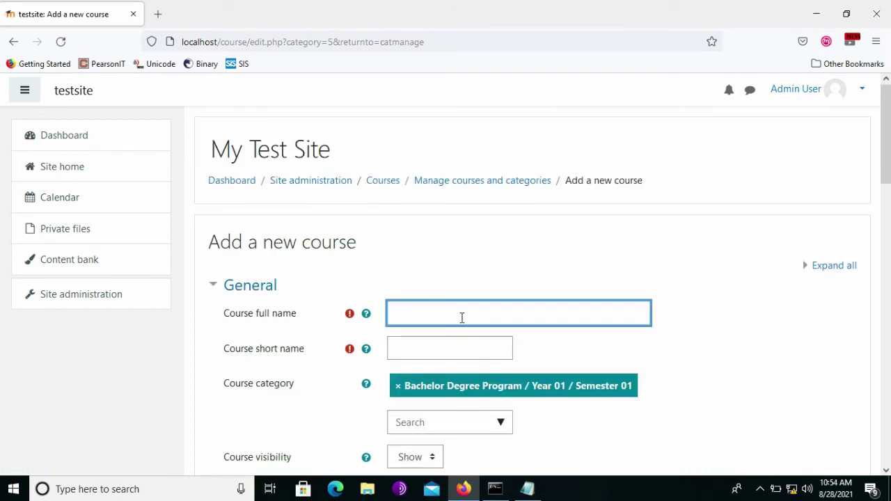
{"action": "type", "text": "Course B111"}
{"action": "left_click", "coordinate": [458, 350]}
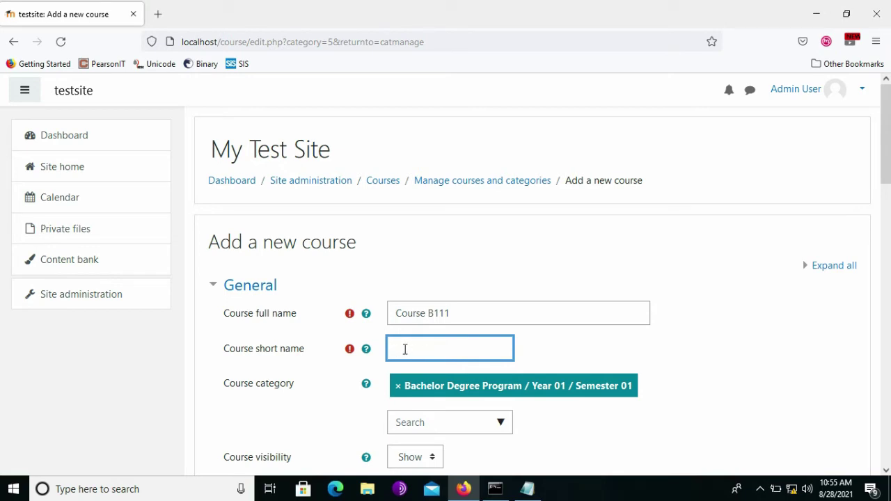
{"action": "left_click", "coordinate": [559, 353]}
Disable the course end date for Course B111.
{"action": "scroll", "coordinate": [559, 353], "scroll_direction": "down", "scroll_amount": 3}
{"action": "scroll", "coordinate": [559, 352], "scroll_direction": "down", "scroll_amount": 1}
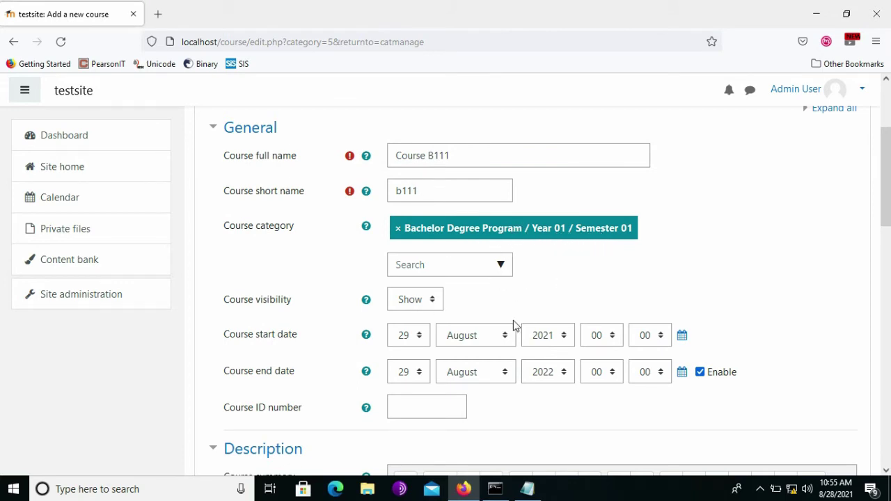
{"action": "scroll", "coordinate": [525, 418], "scroll_direction": "down", "scroll_amount": 2}
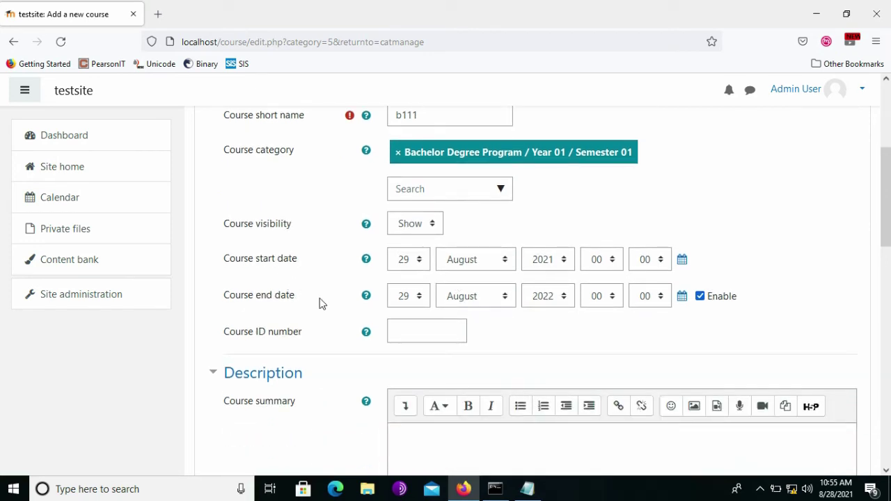
{"action": "left_click", "coordinate": [701, 298]}
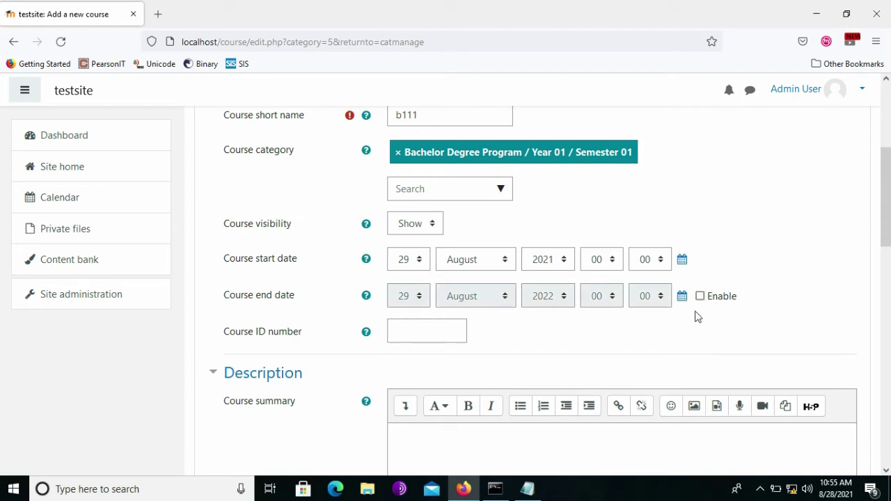
{"action": "scroll", "coordinate": [632, 325], "scroll_direction": "down", "scroll_amount": 5}
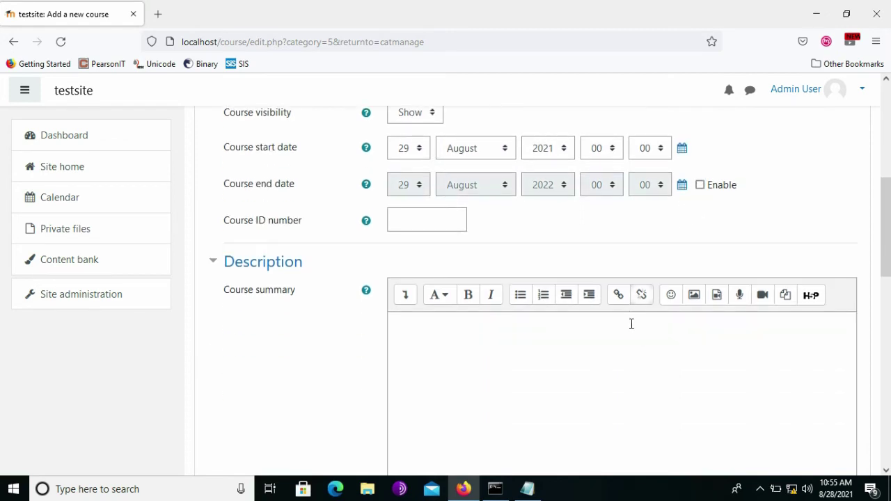
{"action": "scroll", "coordinate": [631, 326], "scroll_direction": "down", "scroll_amount": 5}
{"action": "scroll", "coordinate": [630, 328], "scroll_direction": "up", "scroll_amount": 5}
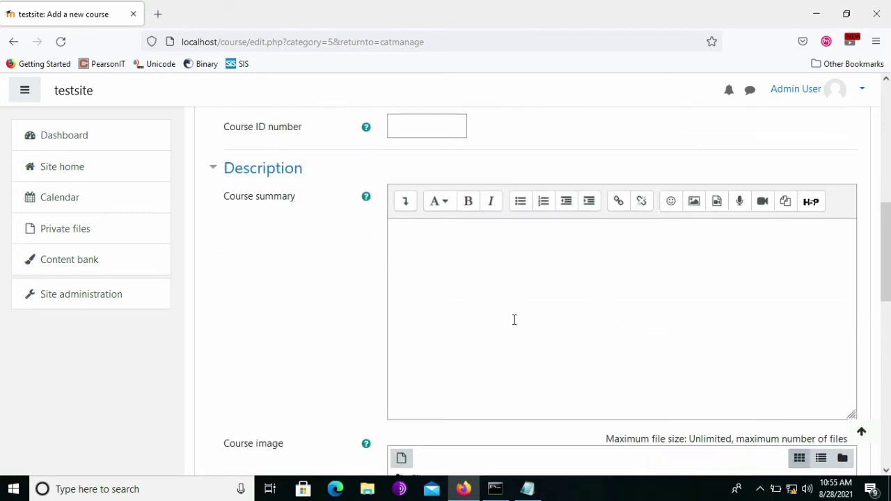
Enter the summary 'This is my year 01 semester 01 first course.' and save the course.
{"action": "left_click", "coordinate": [465, 250]}
{"action": "type", "text": "Tis"}
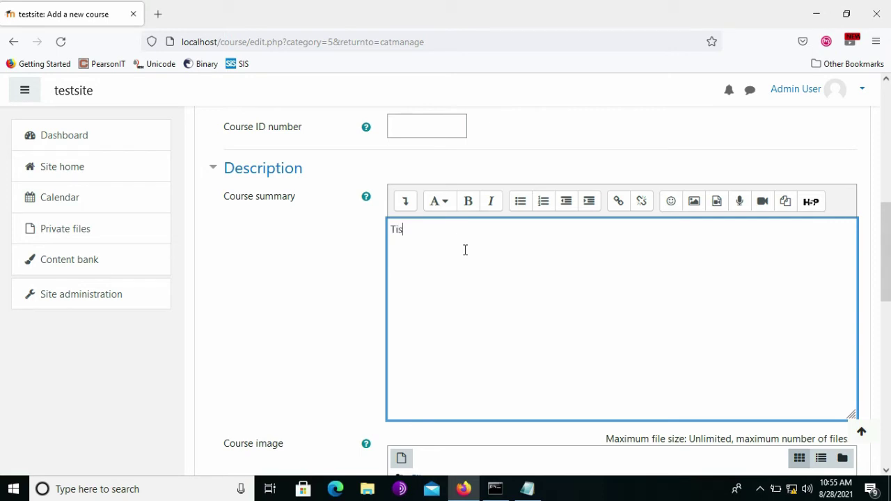
{"action": "type", "text": "his "}
{"action": "type", "text": "is my"}
{"action": "type", "text": " yeay"}
{"action": "type", "text": "emeste"}
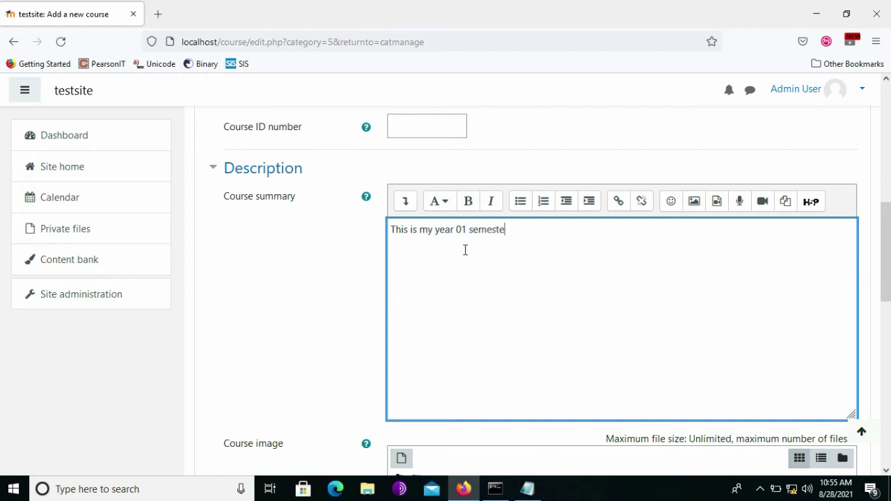
{"action": "type", "text": "r o"}
{"action": "key", "text": "BackSpace"}
{"action": "type", "text": "01 first course."}
{"action": "scroll", "coordinate": [465, 250], "scroll_direction": "down", "scroll_amount": 5}
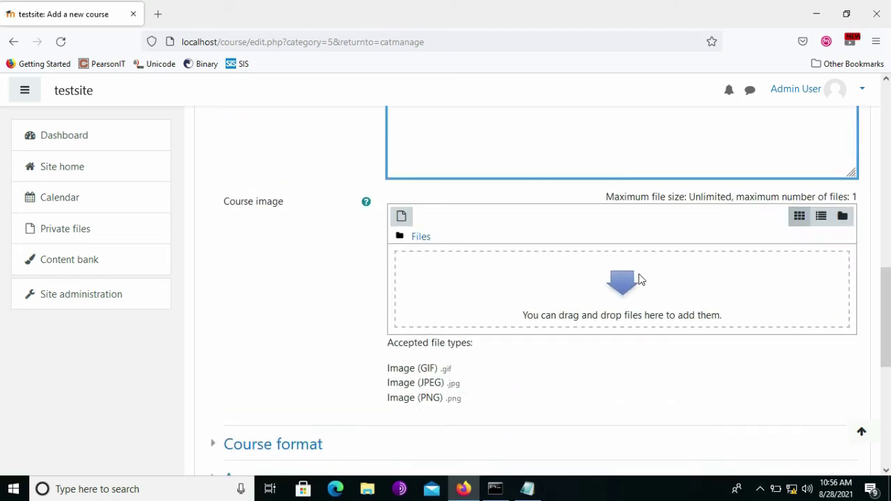
{"action": "scroll", "coordinate": [531, 313], "scroll_direction": "down", "scroll_amount": 3}
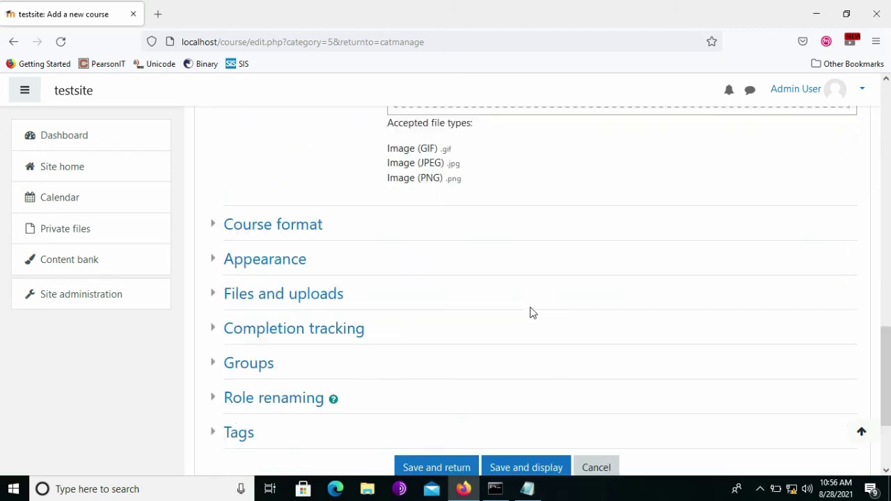
{"action": "scroll", "coordinate": [530, 313], "scroll_direction": "down", "scroll_amount": 2}
{"action": "left_click", "coordinate": [440, 328]}
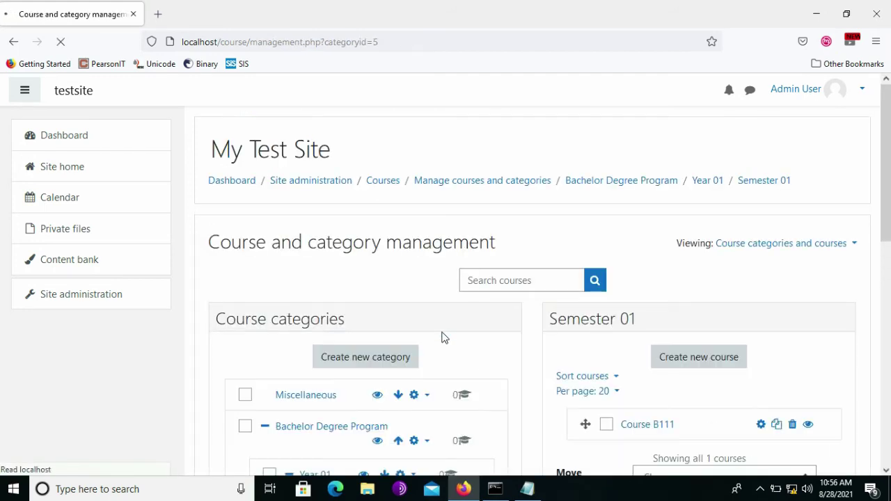
Start a new Semester 01 course with full name Course B112, short name b112.
{"action": "scroll", "coordinate": [533, 382], "scroll_direction": "down", "scroll_amount": 3}
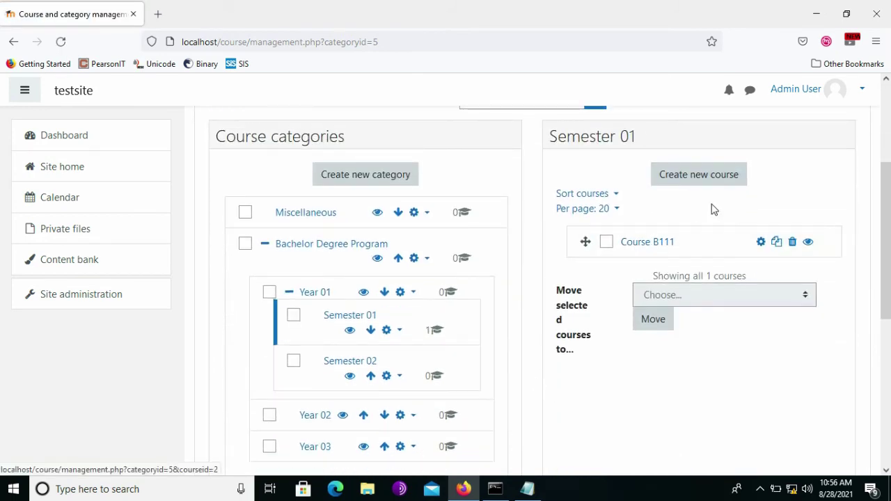
{"action": "left_click", "coordinate": [724, 181]}
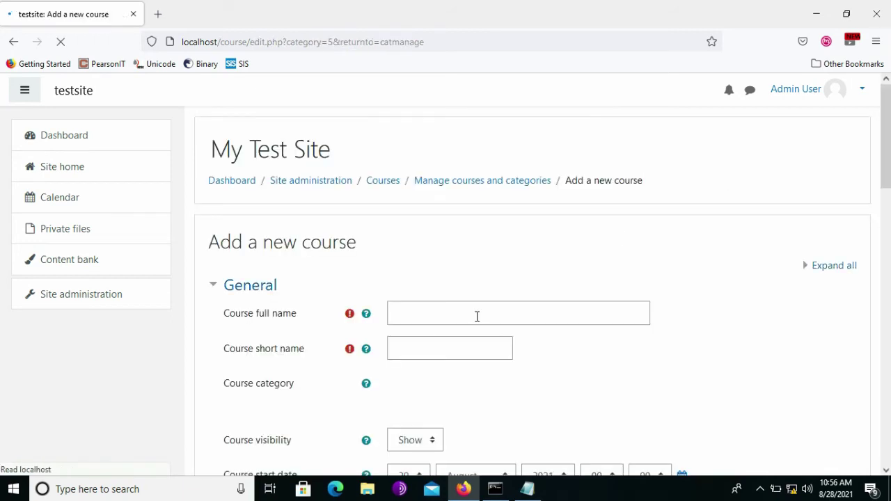
{"action": "left_click", "coordinate": [474, 315]}
{"action": "type", "text": "Cou"}
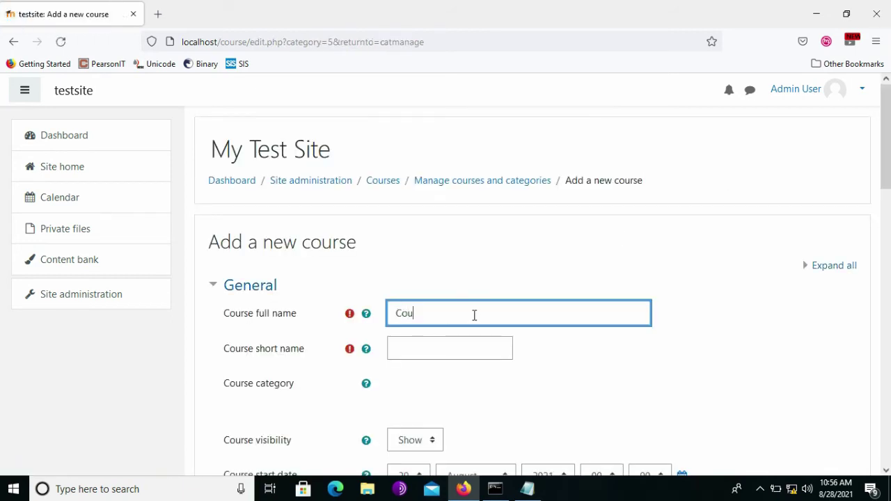
{"action": "type", "text": "rse"}
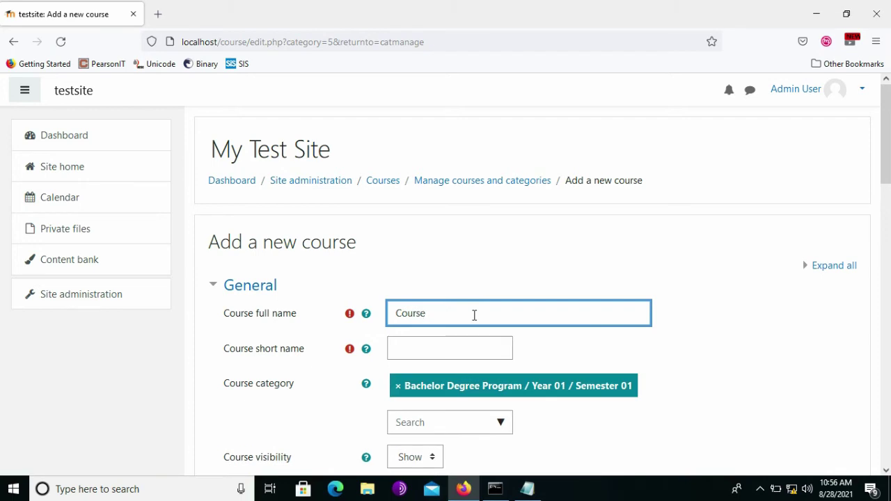
{"action": "type", "text": " B112"}
{"action": "left_click", "coordinate": [471, 344]}
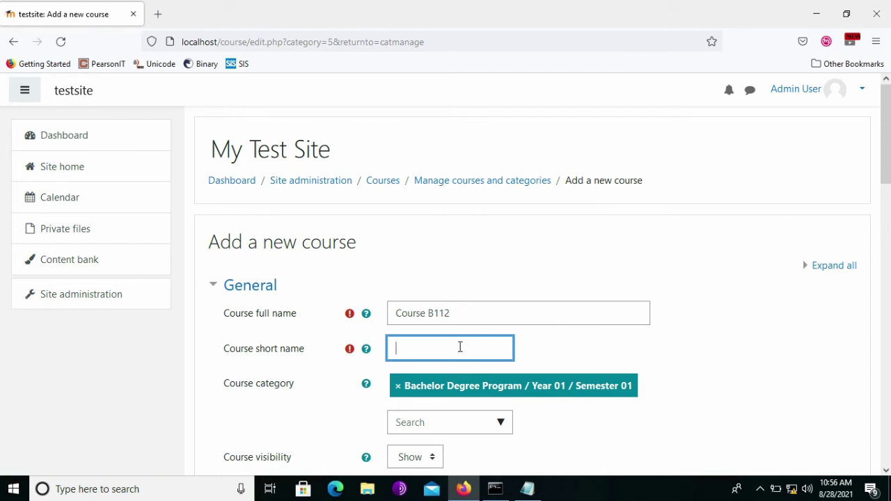
{"action": "type", "text": "b112"}
Disable the course end date and save Course B112.
{"action": "scroll", "coordinate": [605, 361], "scroll_direction": "down", "scroll_amount": 3}
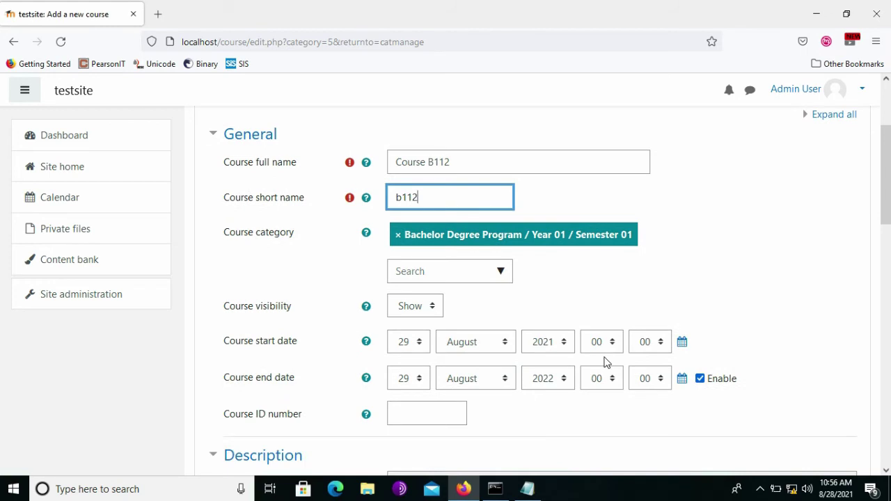
{"action": "scroll", "coordinate": [627, 362], "scroll_direction": "down", "scroll_amount": 1}
{"action": "left_click", "coordinate": [699, 328]}
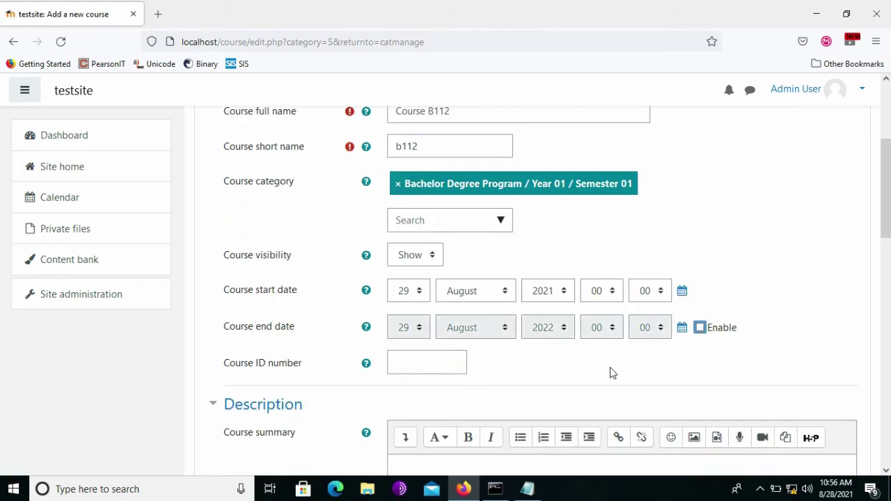
{"action": "scroll", "coordinate": [610, 373], "scroll_direction": "down", "scroll_amount": 5}
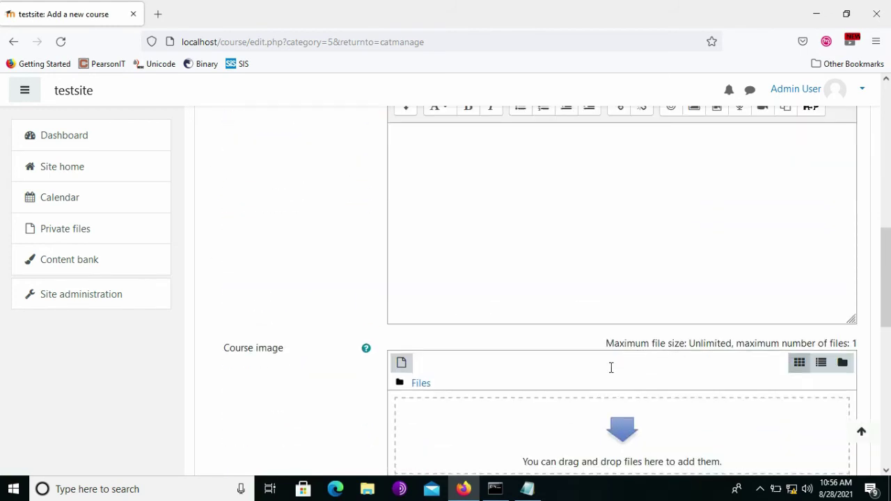
{"action": "scroll", "coordinate": [502, 346], "scroll_direction": "down", "scroll_amount": 5}
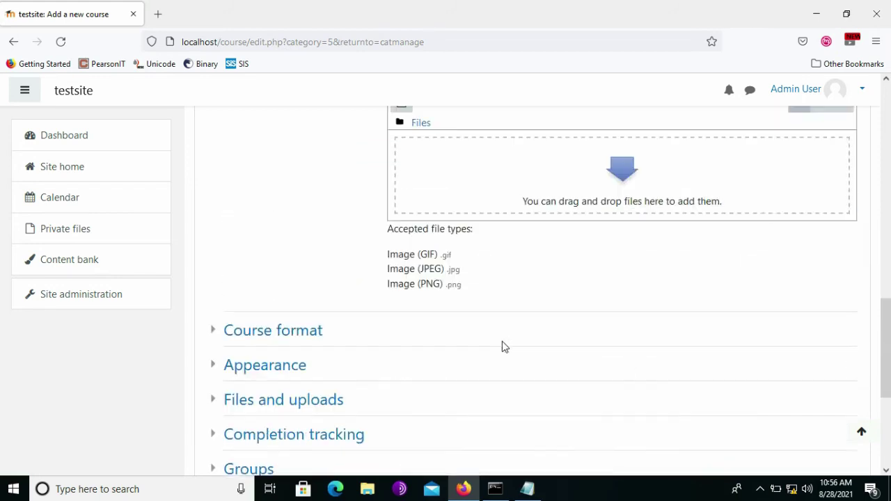
{"action": "scroll", "coordinate": [497, 350], "scroll_direction": "down", "scroll_amount": 3}
{"action": "left_click", "coordinate": [455, 324]}
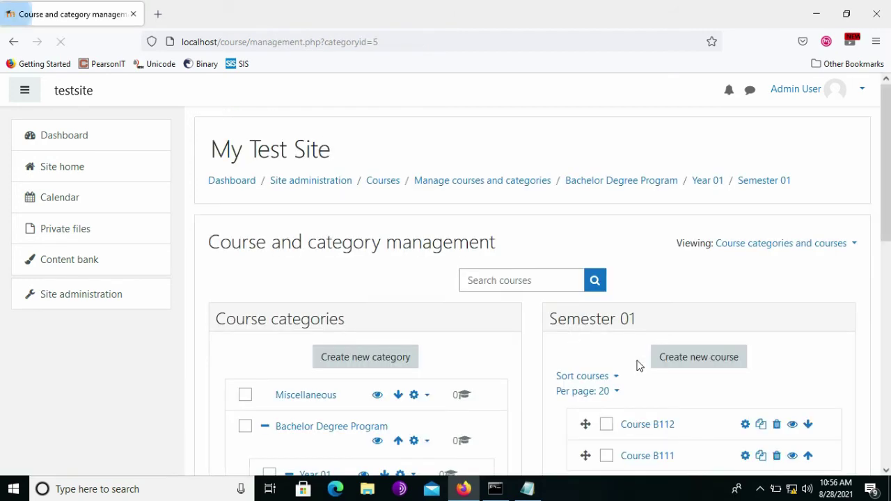
Move Course B111 above Course B112, then go to the Dashboard.
{"action": "scroll", "coordinate": [748, 358], "scroll_direction": "down", "scroll_amount": 2}
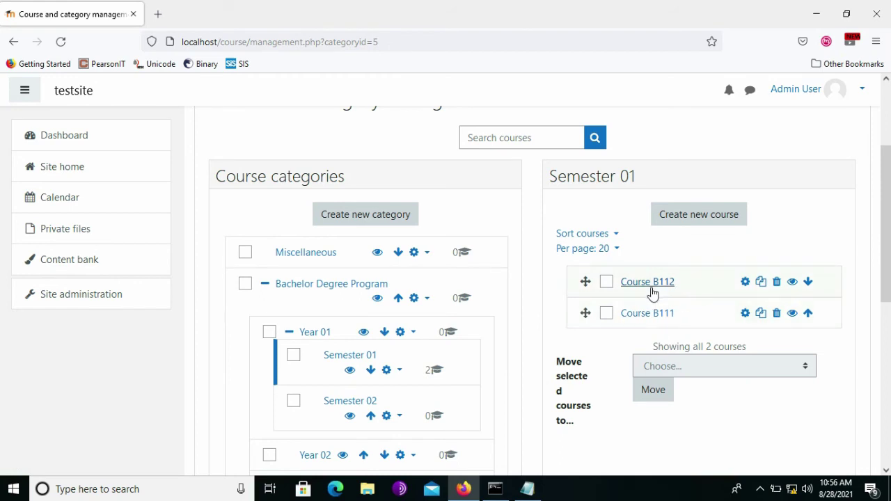
{"action": "left_click", "coordinate": [809, 315]}
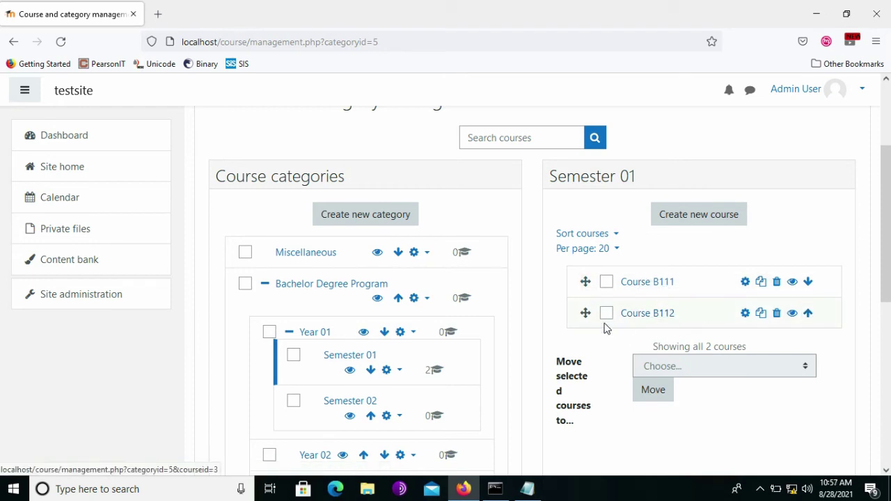
{"action": "scroll", "coordinate": [525, 285], "scroll_direction": "down", "scroll_amount": 1}
{"action": "scroll", "coordinate": [526, 286], "scroll_direction": "up", "scroll_amount": 2}
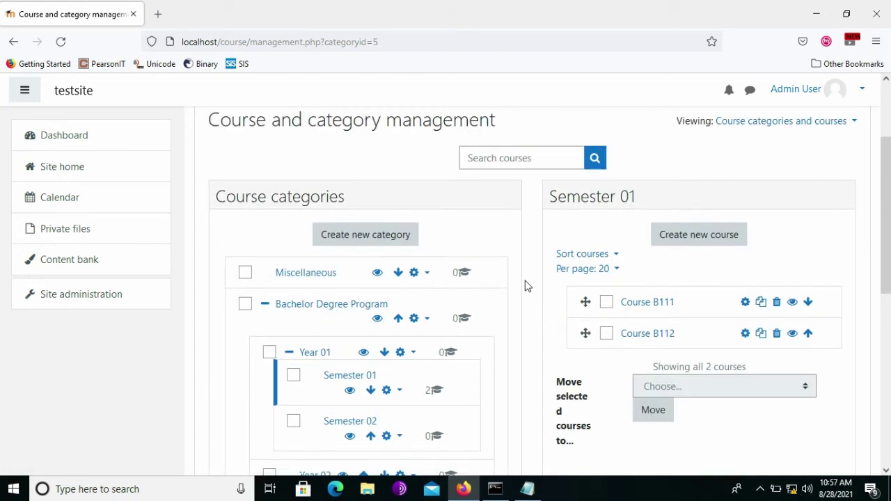
{"action": "scroll", "coordinate": [527, 292], "scroll_direction": "down", "scroll_amount": 2}
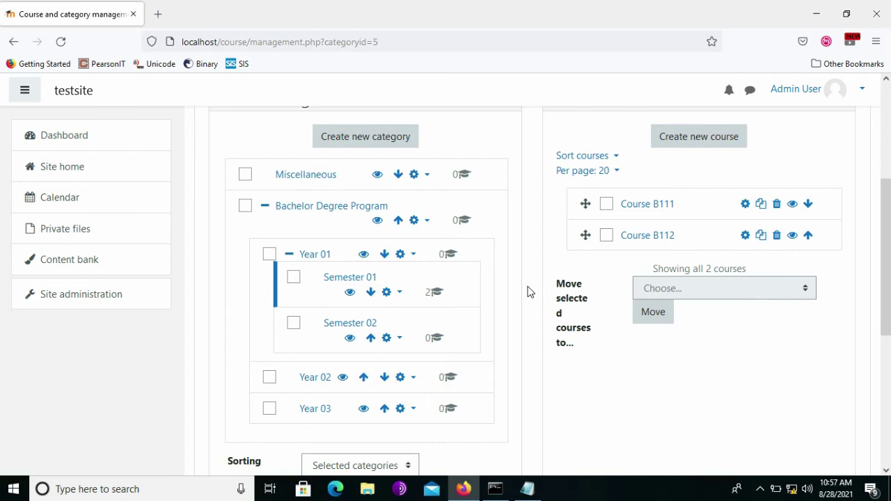
{"action": "scroll", "coordinate": [527, 292], "scroll_direction": "up", "scroll_amount": 3}
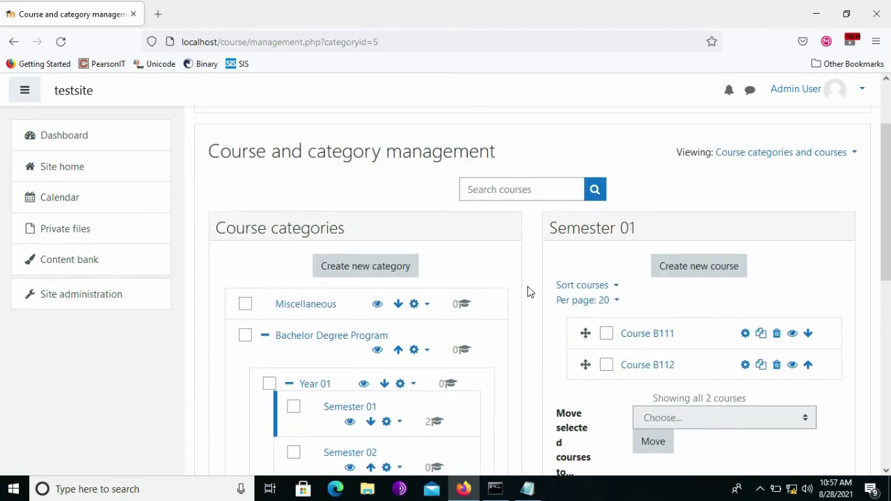
{"action": "scroll", "coordinate": [527, 292], "scroll_direction": "up", "scroll_amount": 2}
{"action": "left_click", "coordinate": [64, 142]}
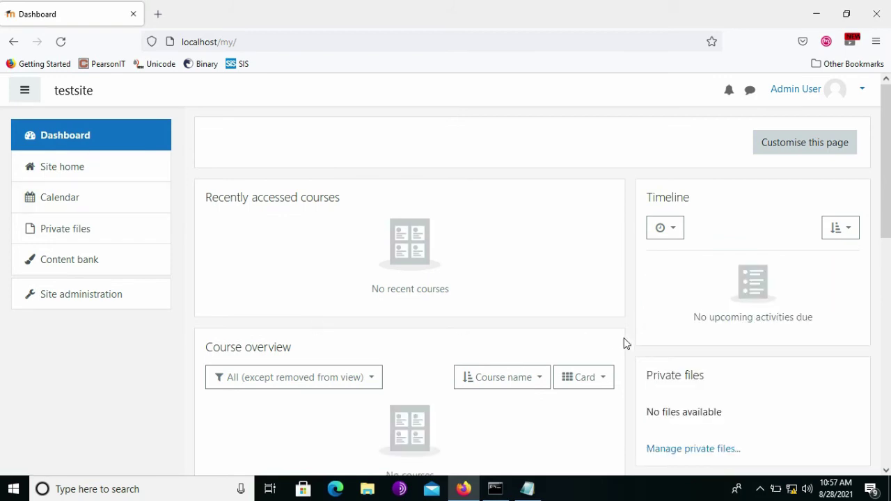
View Site home, which lists Course B111 and Course B112.
{"action": "scroll", "coordinate": [624, 343], "scroll_direction": "down", "scroll_amount": 2}
{"action": "scroll", "coordinate": [630, 336], "scroll_direction": "down", "scroll_amount": 6}
{"action": "scroll", "coordinate": [629, 337], "scroll_direction": "up", "scroll_amount": 2}
{"action": "scroll", "coordinate": [630, 338], "scroll_direction": "up", "scroll_amount": 5}
{"action": "left_click", "coordinate": [82, 167]}
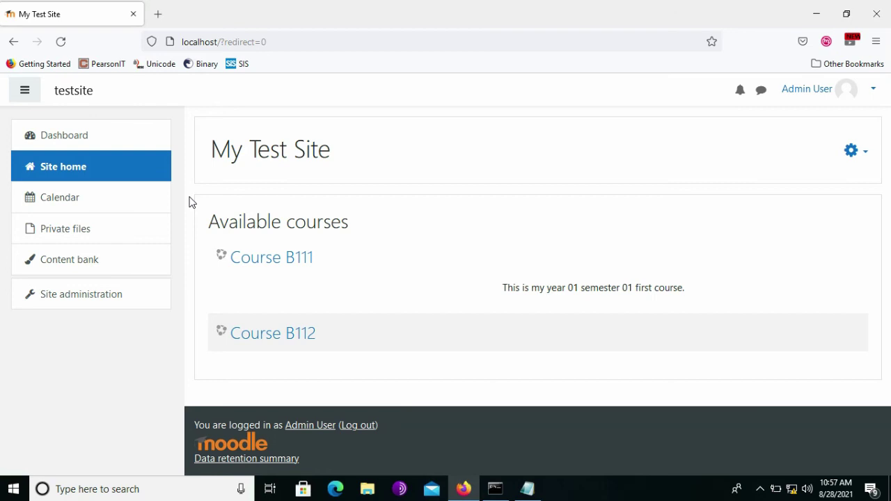
{"action": "key", "text": "Tab"}
Turn on page editing, return to Site home and bring up the Add a block list.
{"action": "left_click", "coordinate": [114, 149]}
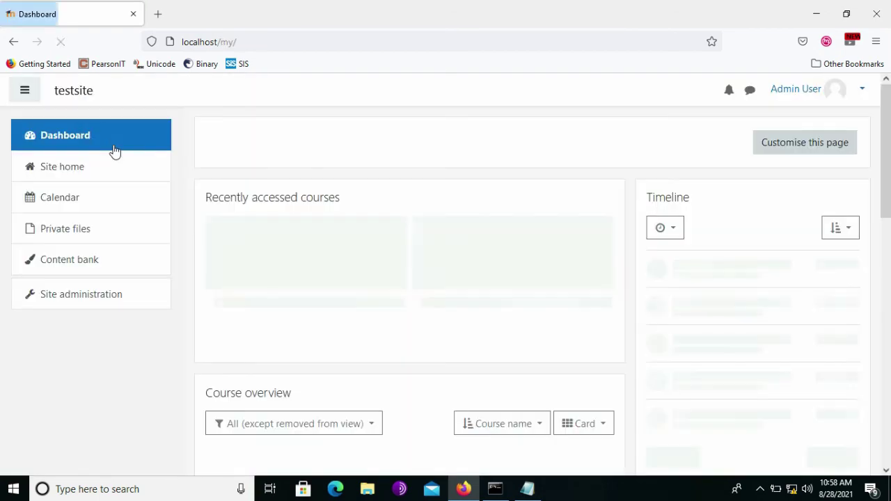
{"action": "left_click", "coordinate": [799, 148]}
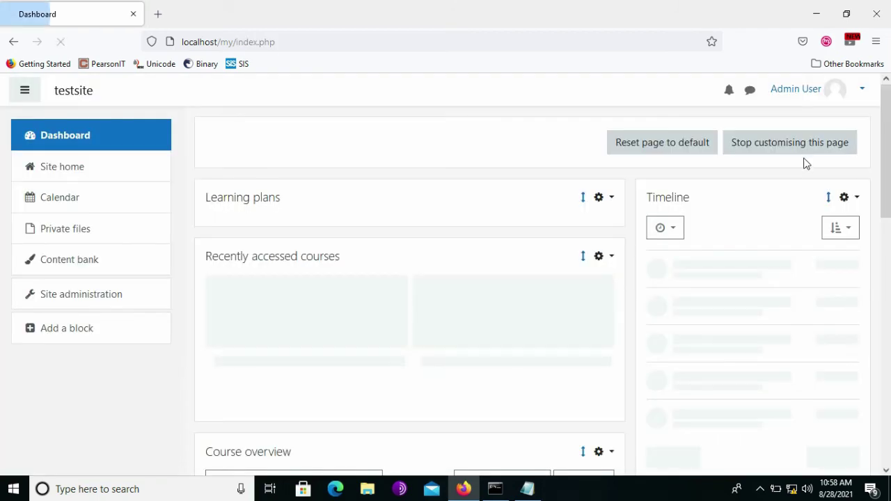
{"action": "left_click", "coordinate": [93, 168]}
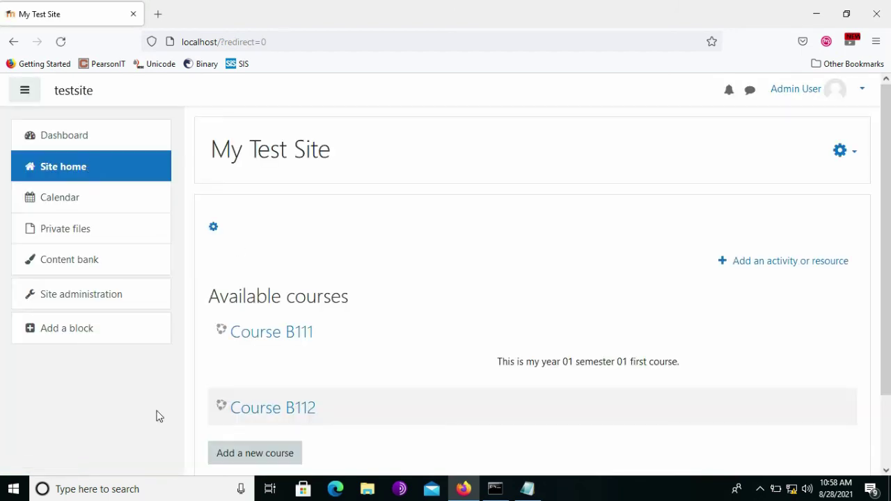
{"action": "left_click", "coordinate": [66, 332]}
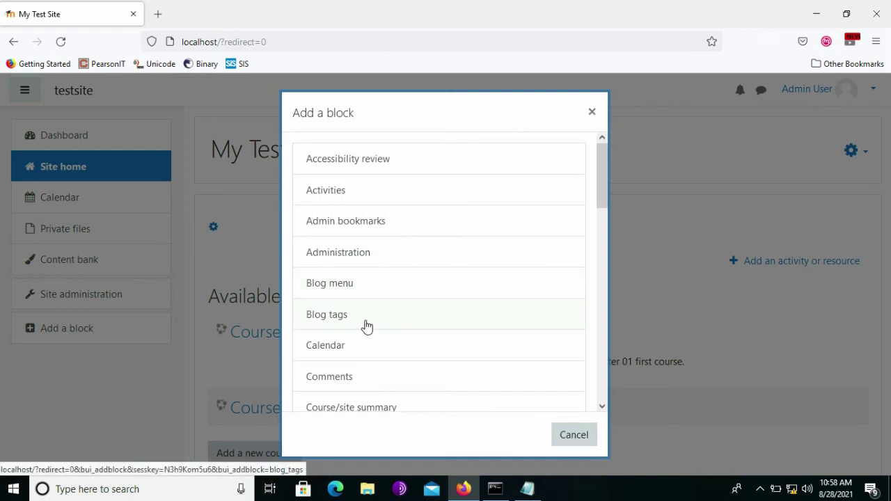
Add a Course categories block to Site home and open its Configure block page.
{"action": "scroll", "coordinate": [367, 327], "scroll_direction": "down", "scroll_amount": 3}
{"action": "left_click", "coordinate": [333, 332]}
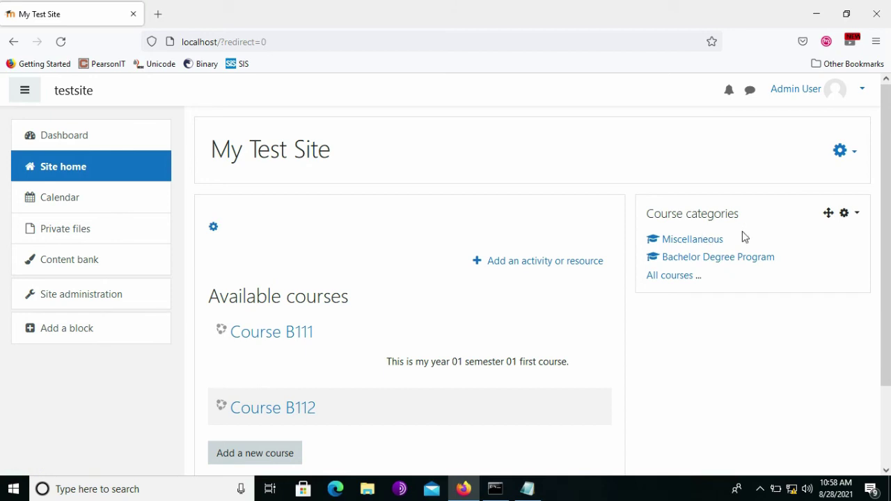
{"action": "left_click", "coordinate": [857, 215]}
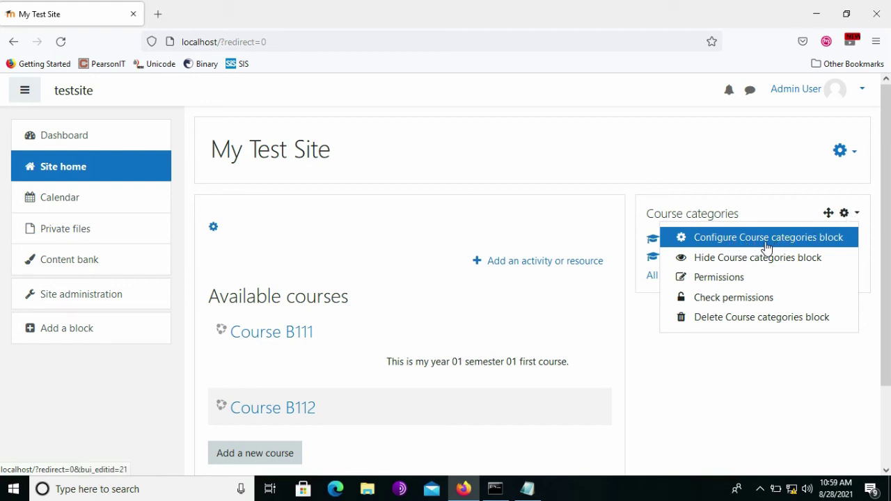
{"action": "left_click", "coordinate": [767, 247]}
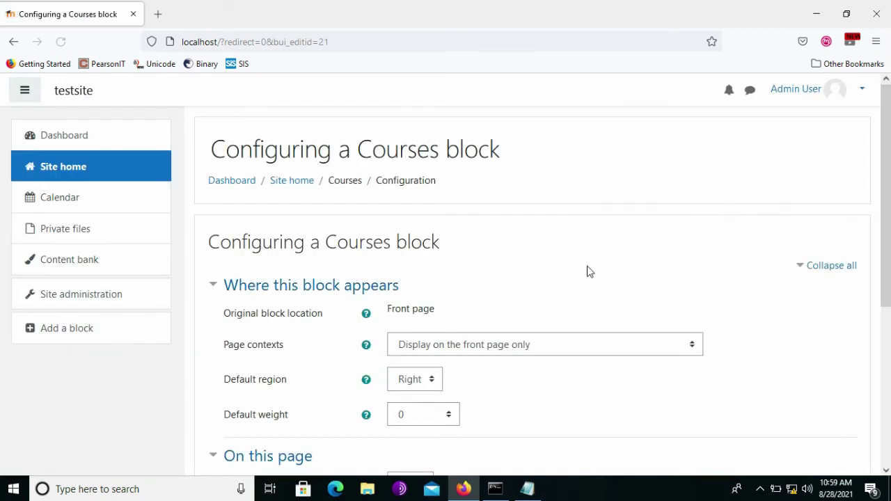
Set the block's Page contexts to 'Display throughout the entire site'.
{"action": "scroll", "coordinate": [587, 272], "scroll_direction": "down", "scroll_amount": 1}
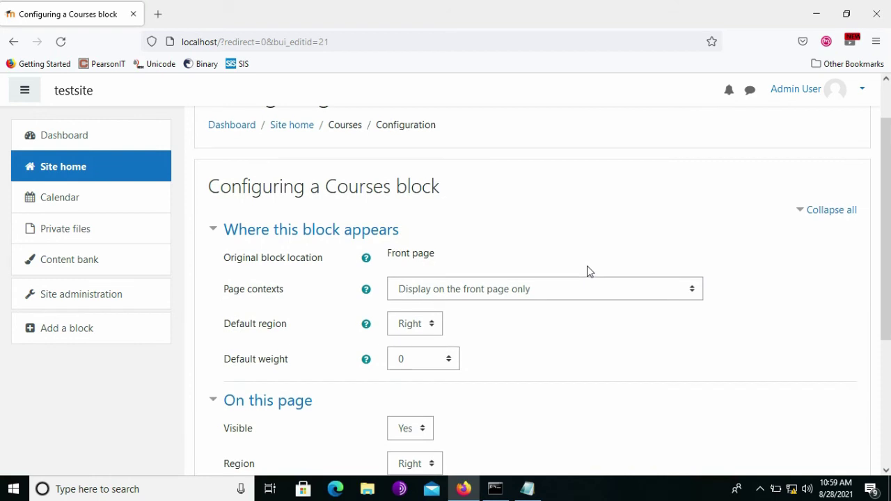
{"action": "scroll", "coordinate": [721, 245], "scroll_direction": "up", "scroll_amount": 1}
{"action": "scroll", "coordinate": [722, 245], "scroll_direction": "down", "scroll_amount": 1}
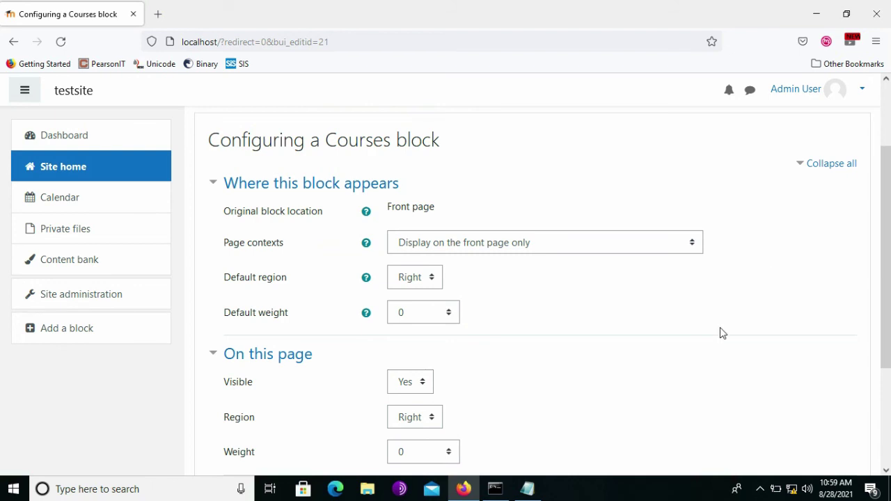
{"action": "scroll", "coordinate": [720, 329], "scroll_direction": "down", "scroll_amount": 2}
{"action": "scroll", "coordinate": [720, 287], "scroll_direction": "up", "scroll_amount": 1}
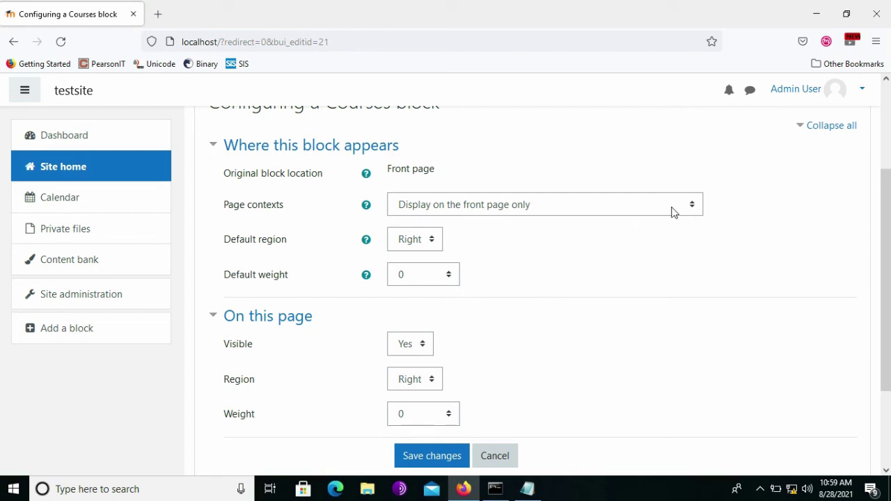
{"action": "left_click", "coordinate": [692, 207]}
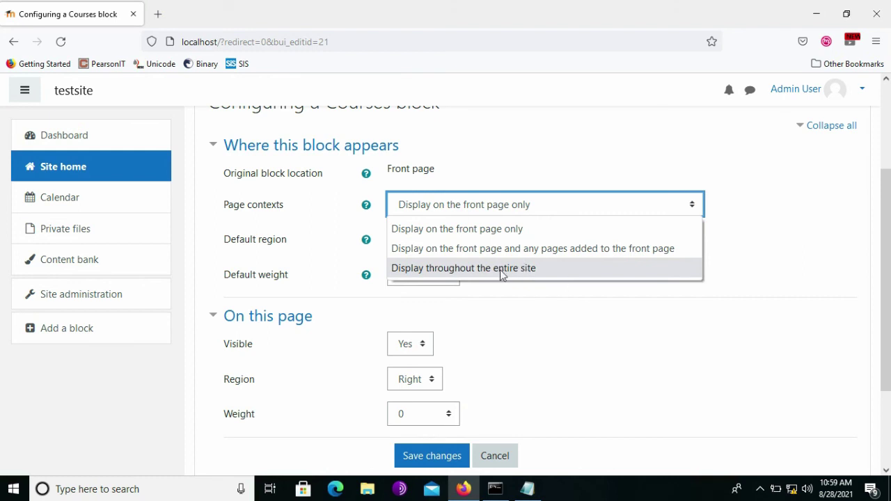
{"action": "left_click", "coordinate": [509, 271]}
{"action": "left_click", "coordinate": [589, 272]}
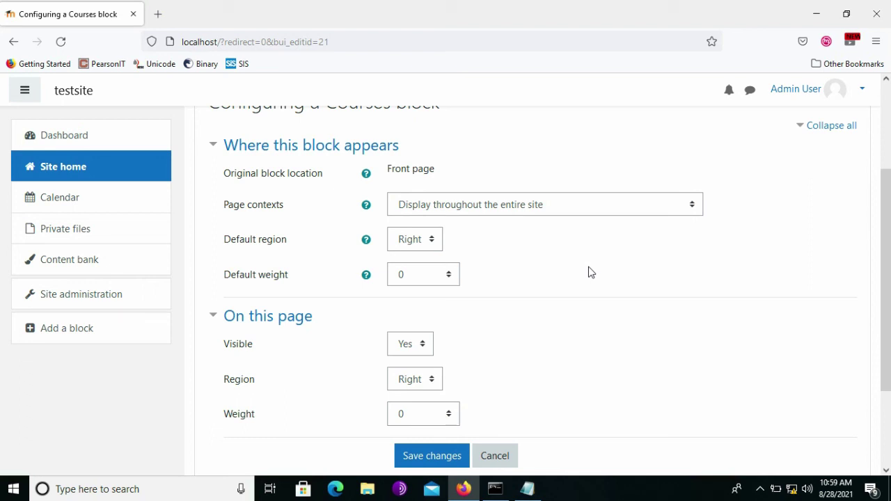
Leave Default region as Right and the default weight at 0.
{"action": "scroll", "coordinate": [573, 262], "scroll_direction": "down", "scroll_amount": 1}
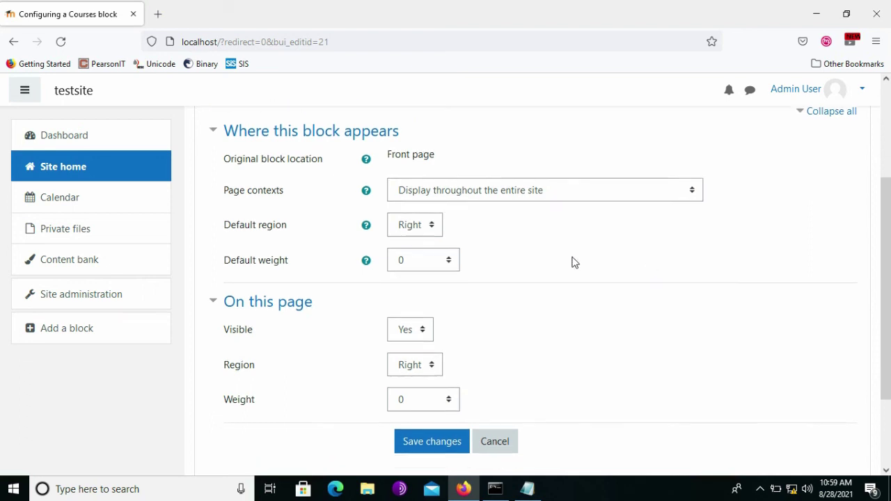
{"action": "left_click", "coordinate": [430, 231]}
{"action": "left_click", "coordinate": [432, 230]}
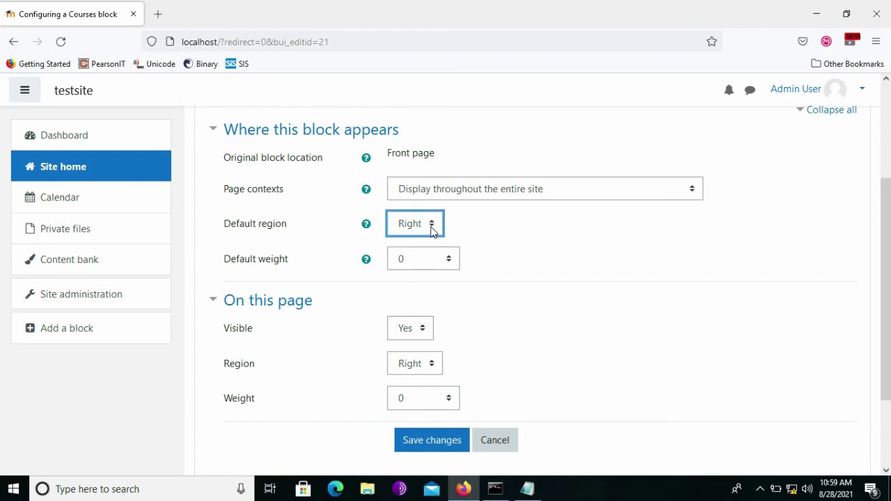
{"action": "left_click", "coordinate": [449, 259]}
{"action": "left_click", "coordinate": [529, 261]}
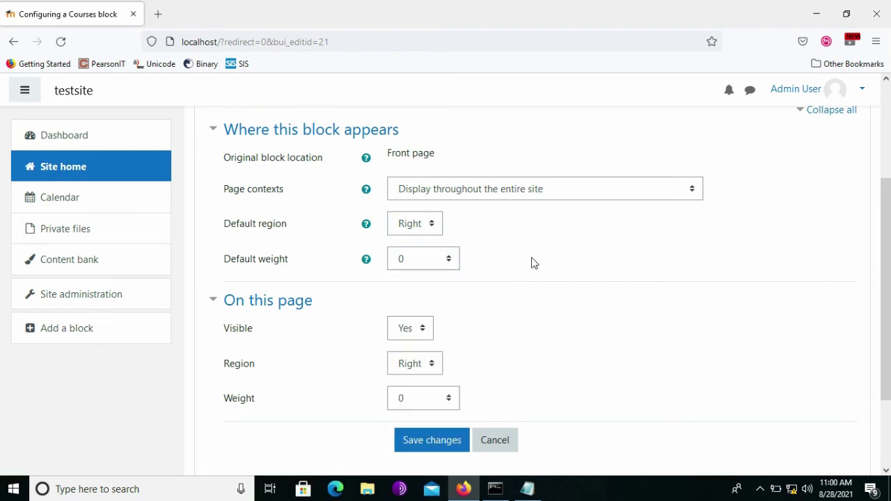
{"action": "scroll", "coordinate": [533, 263], "scroll_direction": "down", "scroll_amount": 1}
{"action": "scroll", "coordinate": [533, 263], "scroll_direction": "up", "scroll_amount": 1}
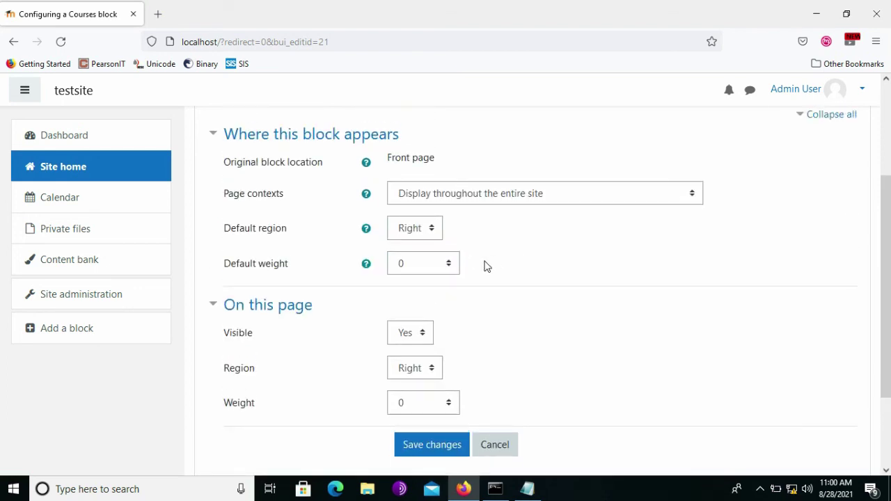
Set the block's Default weight to -10 (first).
{"action": "left_click", "coordinate": [449, 267]}
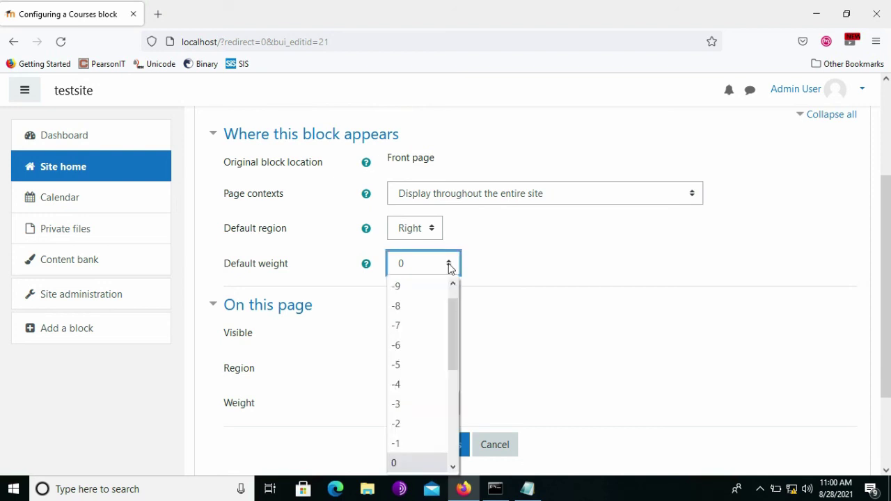
{"action": "left_click_drag", "start_coordinate": [451, 337], "coordinate": [453, 308]}
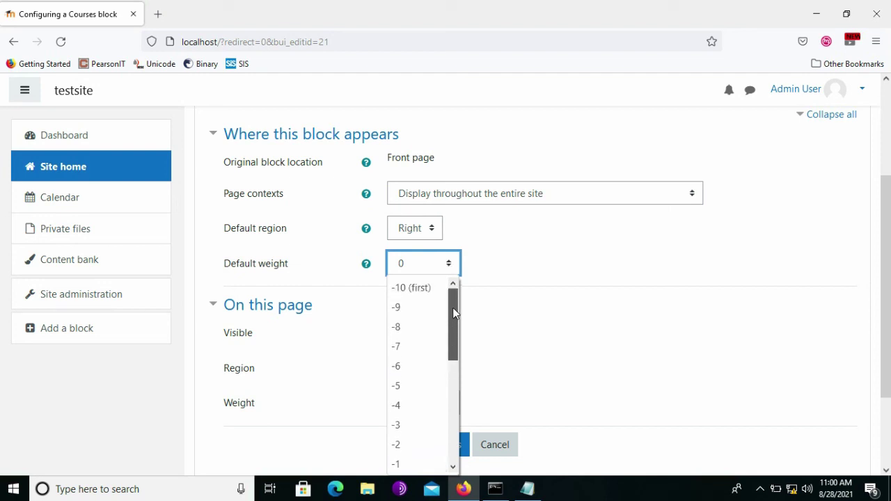
{"action": "left_click", "coordinate": [420, 292]}
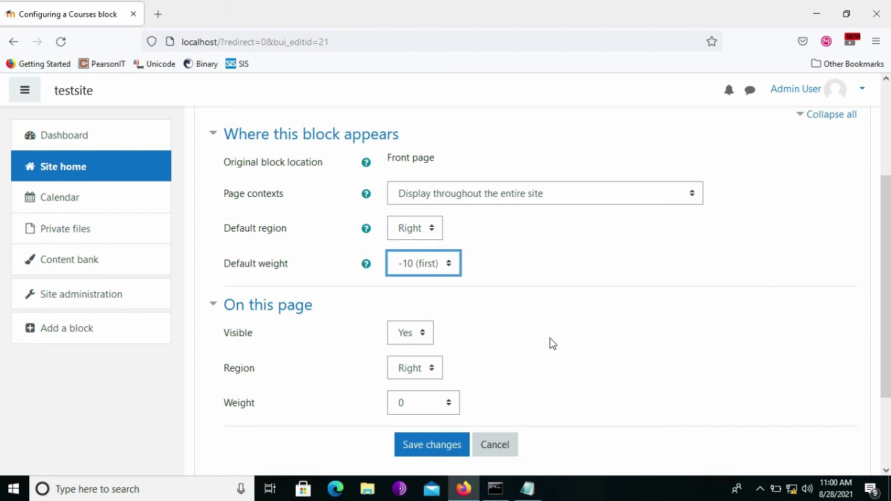
Set Visible on this page to No and save the block settings.
{"action": "scroll", "coordinate": [549, 342], "scroll_direction": "down", "scroll_amount": 2}
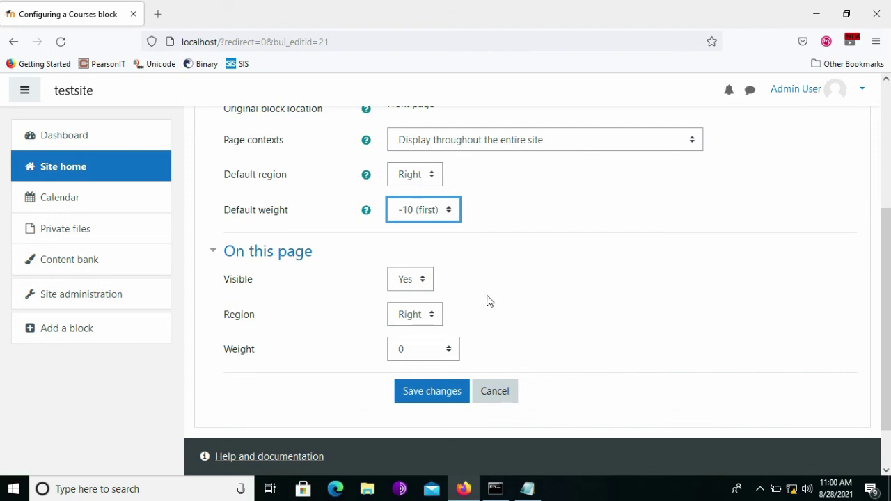
{"action": "left_click", "coordinate": [422, 281]}
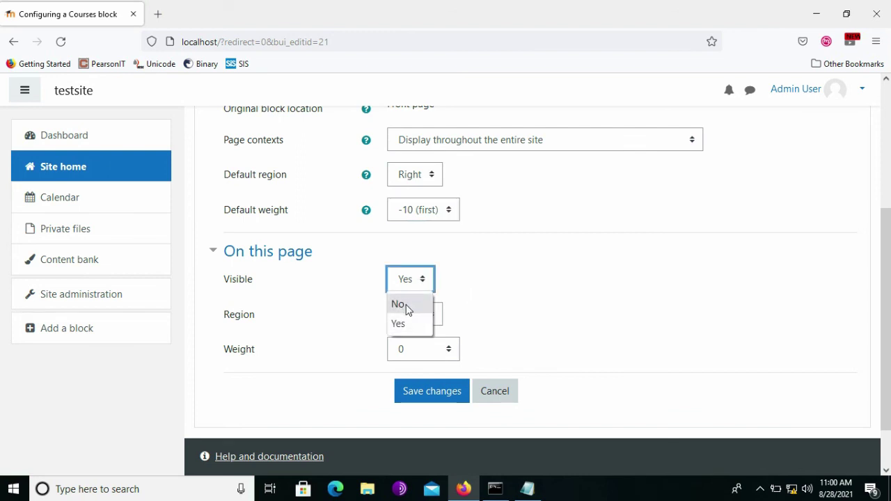
{"action": "left_click", "coordinate": [408, 306]}
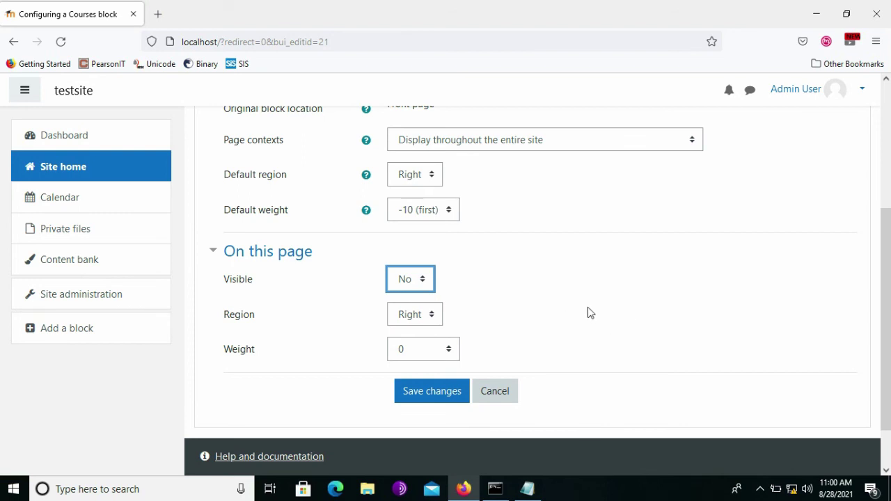
{"action": "left_click", "coordinate": [431, 395]}
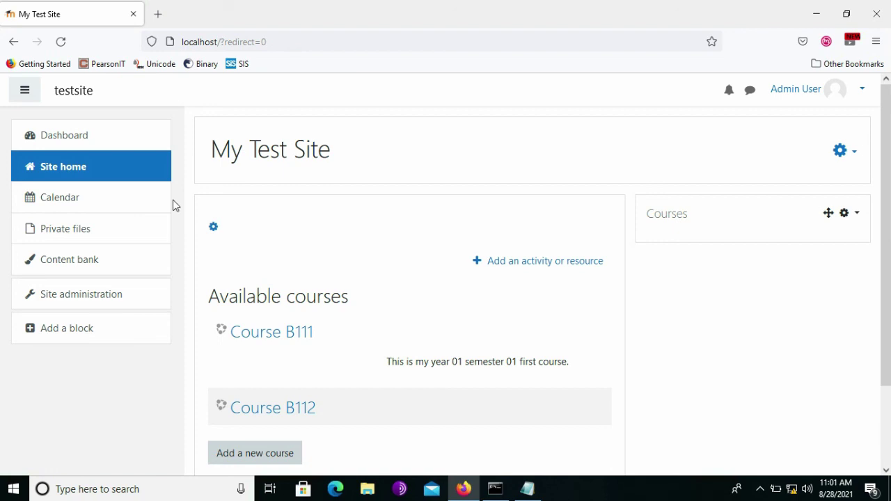
Open Bachelor Degree Program from the Dashboard and expand Year 01 and Semester 01 to show B111 and B112.
{"action": "left_click", "coordinate": [101, 142]}
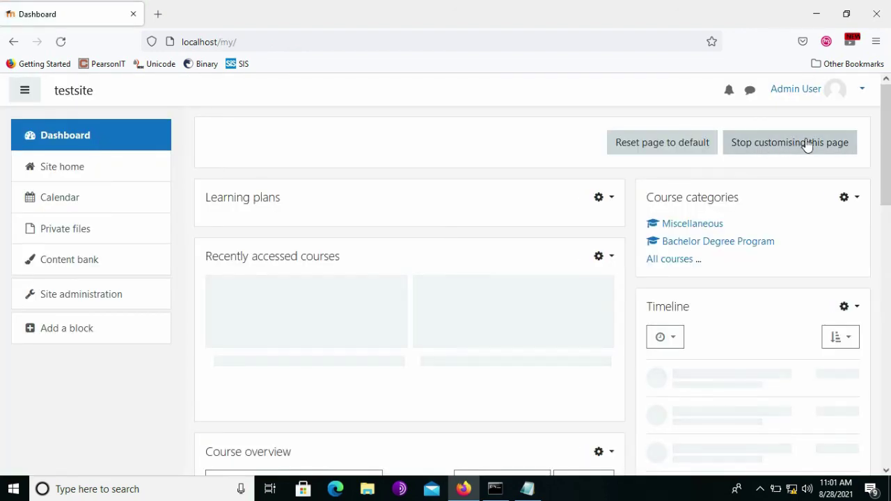
{"action": "left_click", "coordinate": [806, 144]}
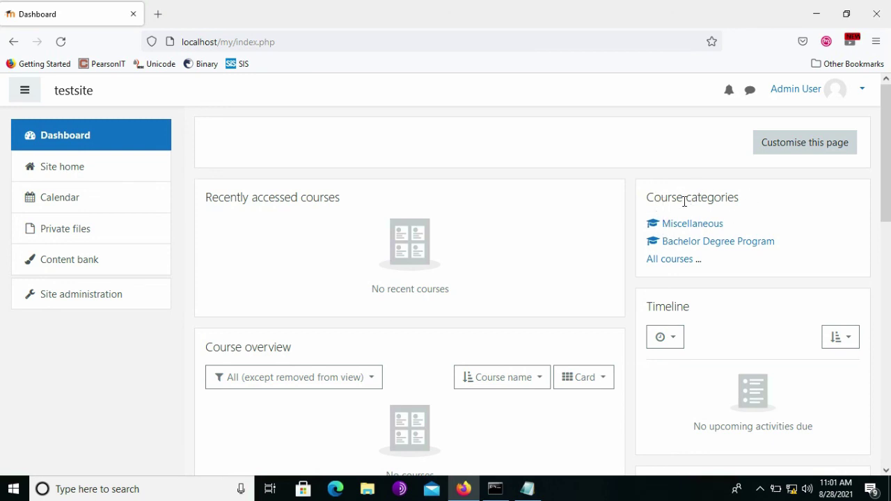
{"action": "left_click", "coordinate": [728, 247]}
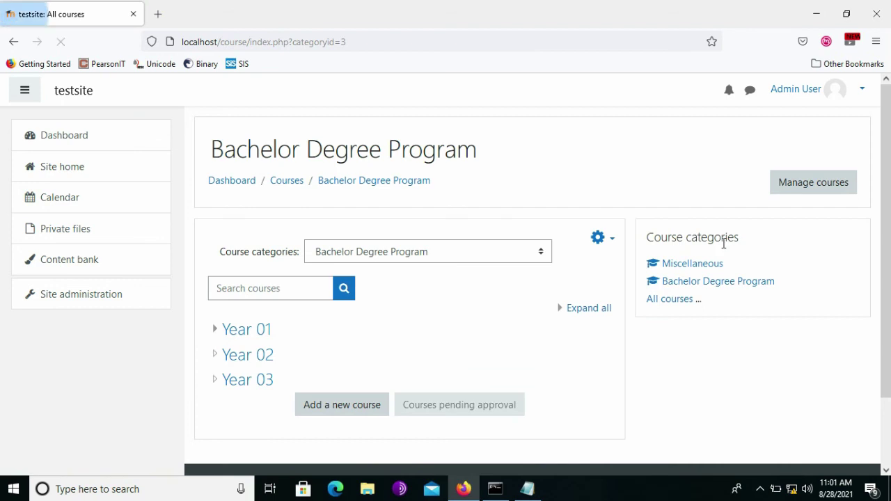
{"action": "left_click", "coordinate": [215, 330]}
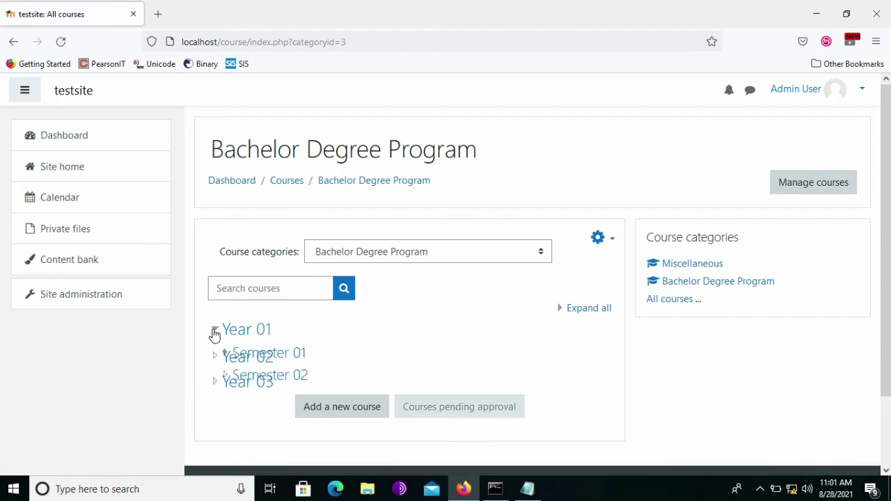
{"action": "scroll", "coordinate": [215, 334], "scroll_direction": "down", "scroll_amount": 1}
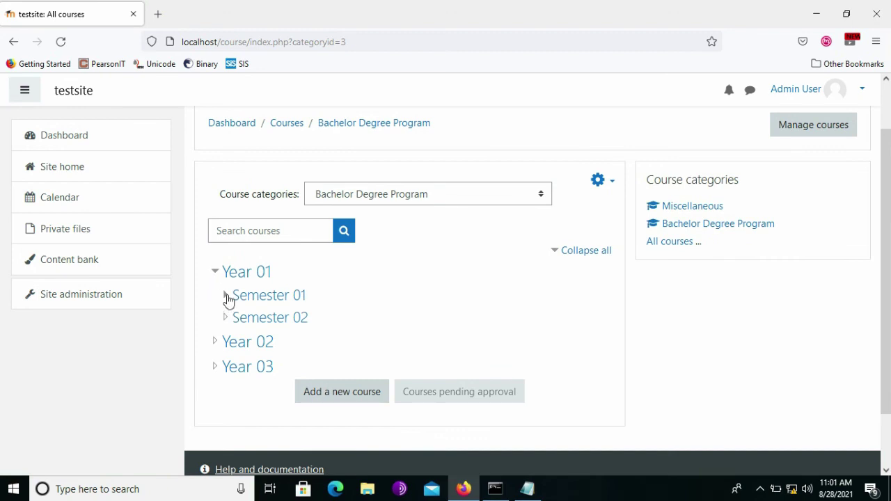
{"action": "left_click", "coordinate": [227, 295]}
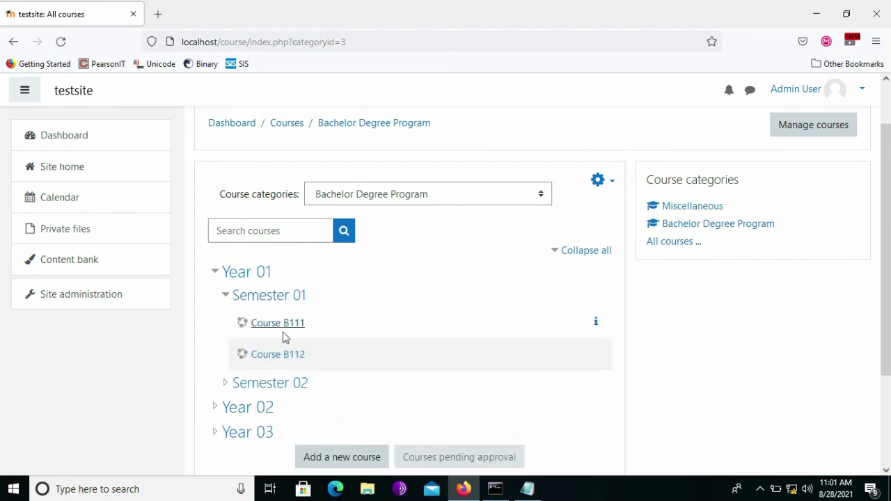